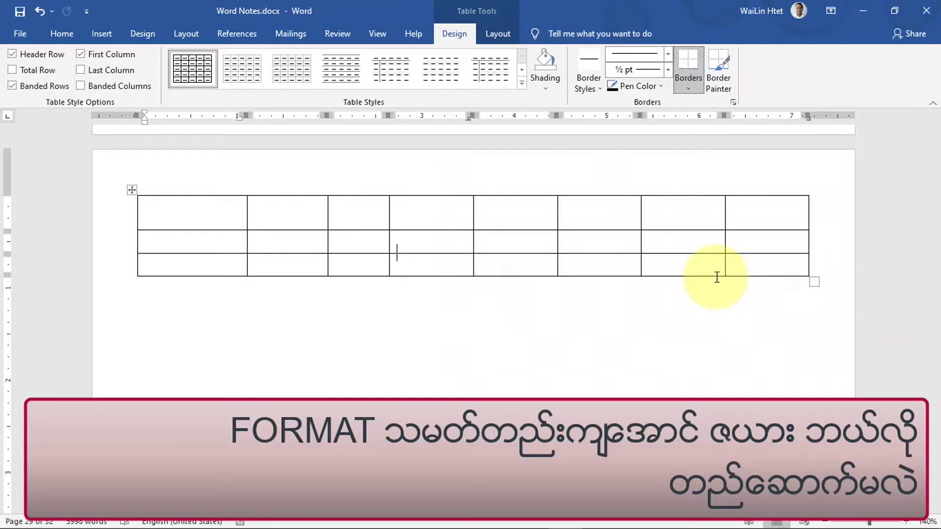
{"action": "key", "text": "Tab"}
{"action": "key", "text": "Tab"}
{"action": "key", "text": "Tab"}
{"action": "key", "text": "Tab"}
{"action": "key", "text": "Tab"}
{"action": "key", "text": "Tab"}
{"action": "key", "text": "Tab"}
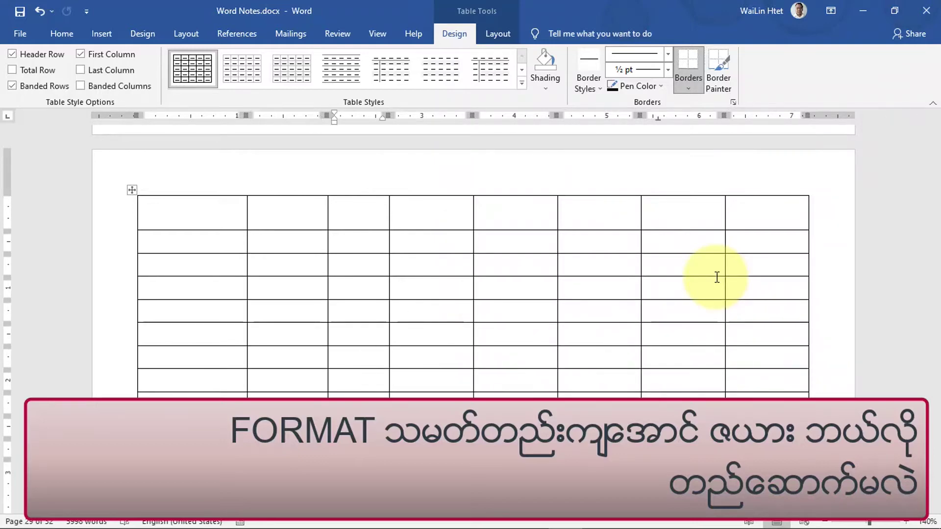
Add seven empty rows to the 8-column table and scroll to a blank page
{"action": "scroll", "coordinate": [686, 260], "scroll_direction": "down", "scroll_amount": 5}
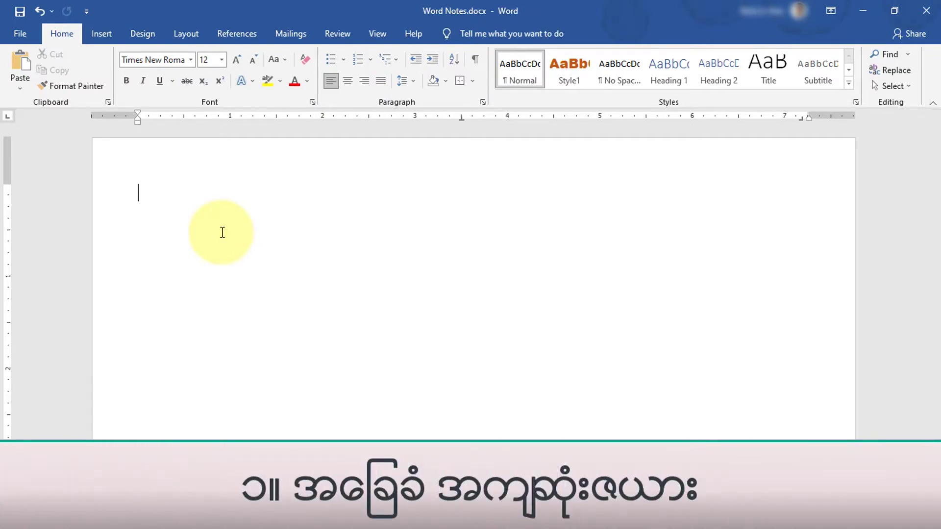
Insert an empty 10-column by 5-row table from the Insert Table grid
{"action": "left_click", "coordinate": [101, 40]}
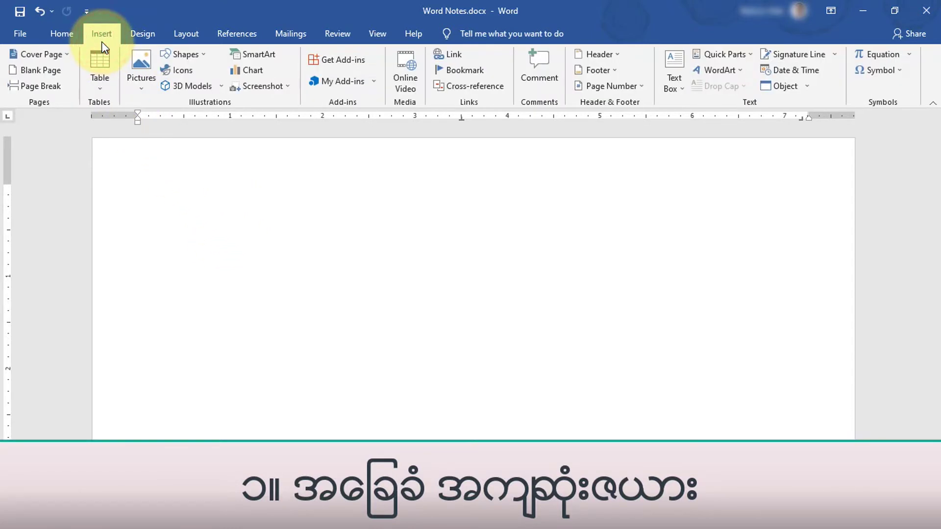
{"action": "left_click", "coordinate": [104, 86]}
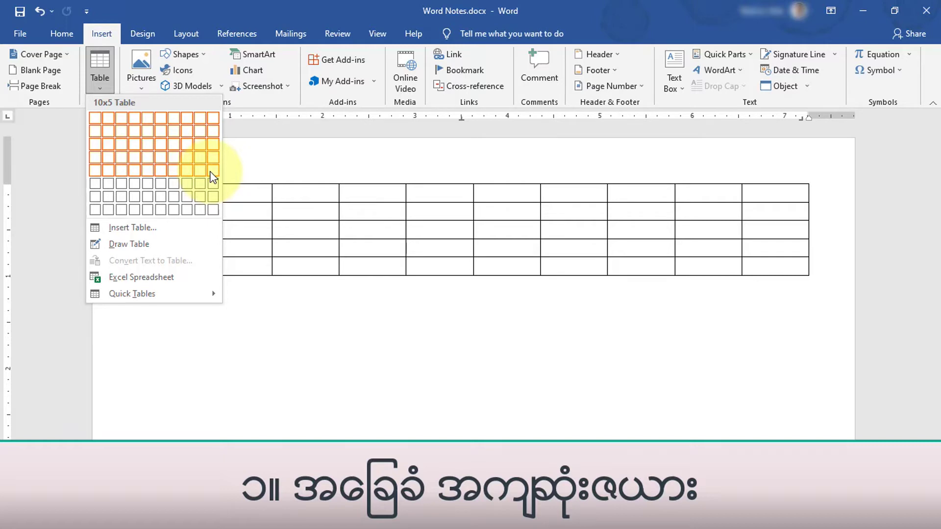
{"action": "left_click", "coordinate": [211, 172]}
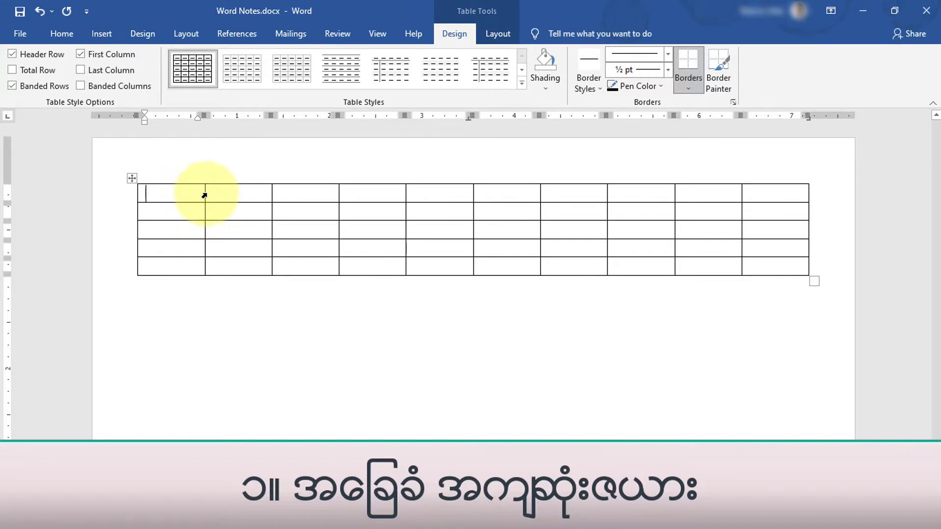
{"action": "left_click", "coordinate": [103, 35]}
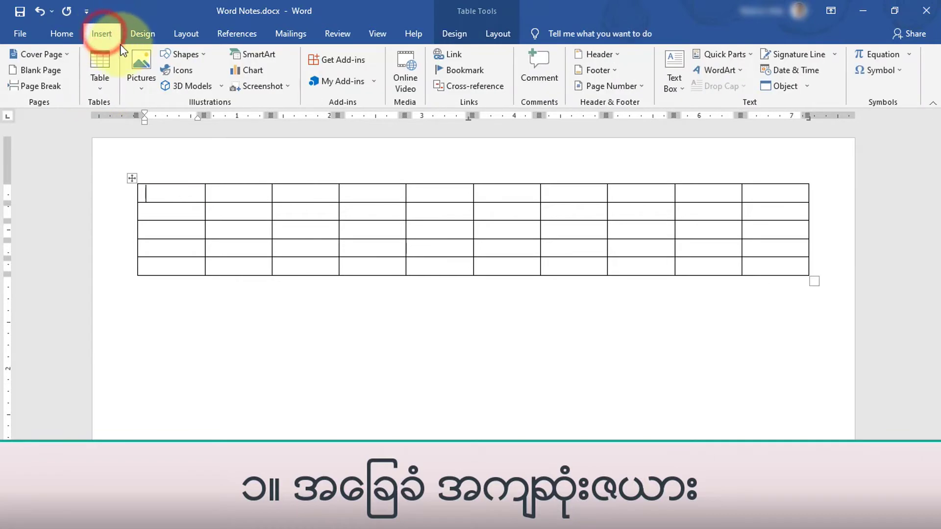
{"action": "left_click", "coordinate": [108, 87]}
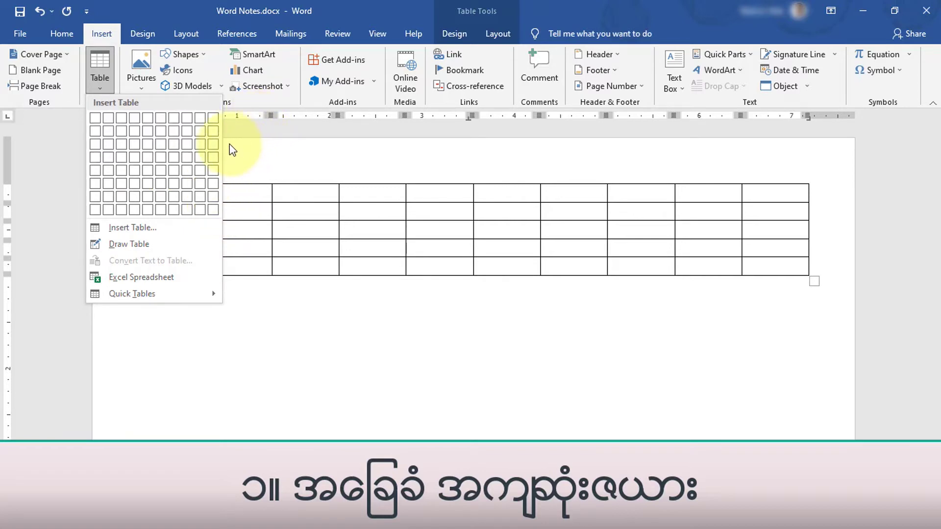
{"action": "left_click", "coordinate": [305, 301]}
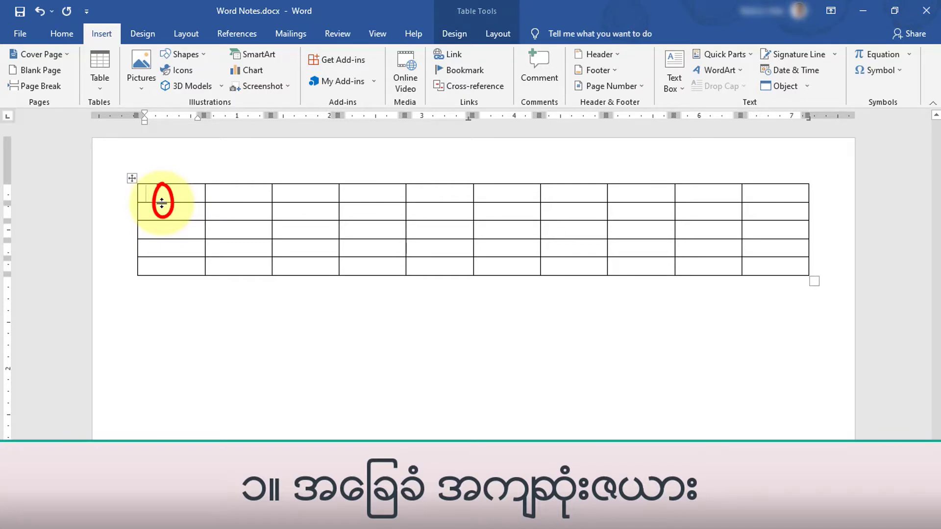
Drag row borders to make row 1 much taller and rows 2 and 3 slightly taller
{"action": "mouse_move", "coordinate": [162, 202]}
{"action": "left_mouse_down"}
{"action": "mouse_move", "coordinate": [161, 213]}
{"action": "mouse_move", "coordinate": [769, 204]}
{"action": "left_mouse_up"}
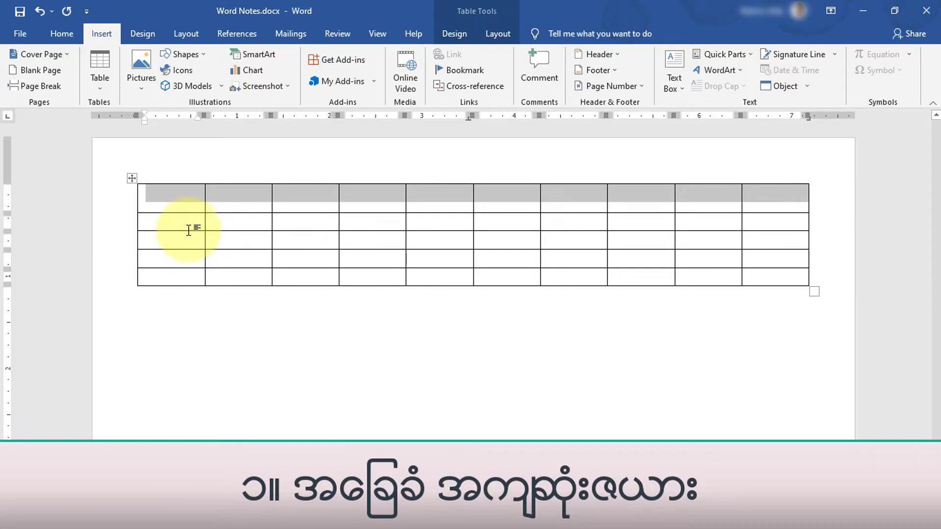
{"action": "left_click", "coordinate": [194, 212]}
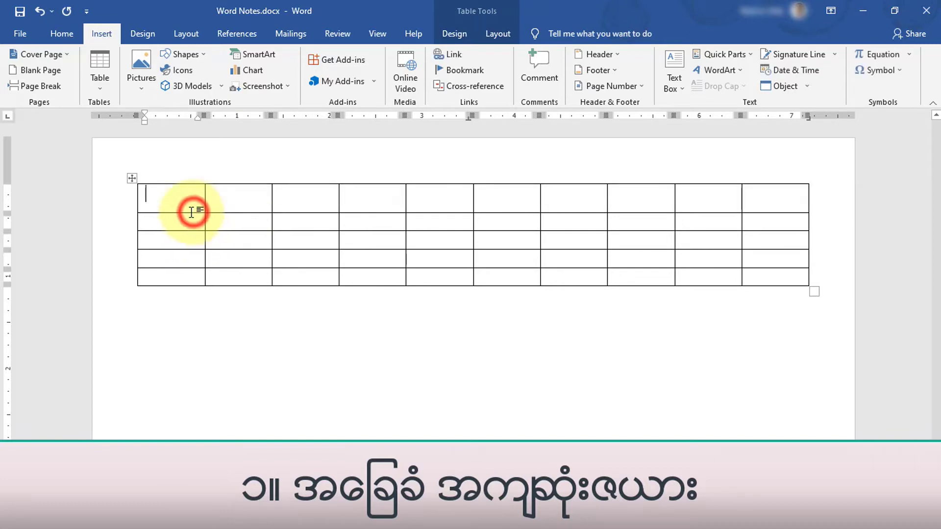
{"action": "left_click_drag", "start_coordinate": [191, 212], "coordinate": [191, 224]}
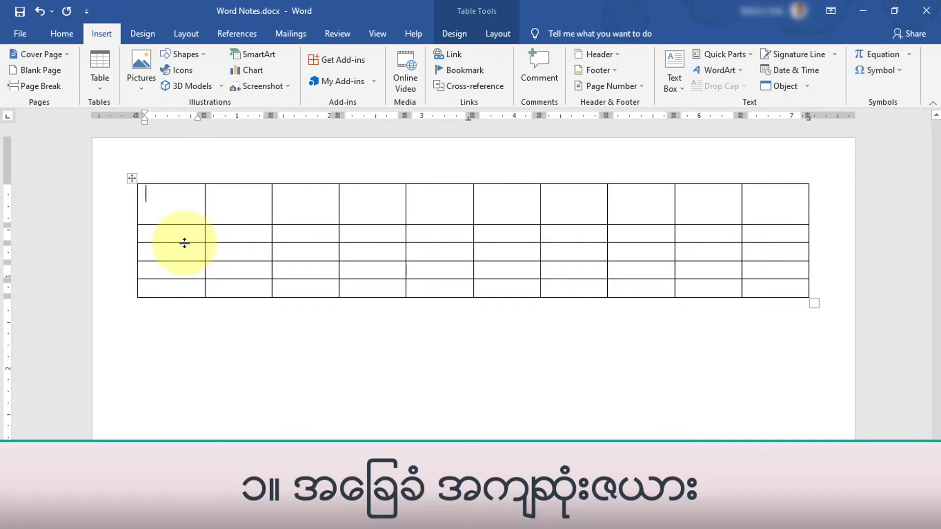
{"action": "left_click_drag", "start_coordinate": [184, 243], "coordinate": [182, 247]}
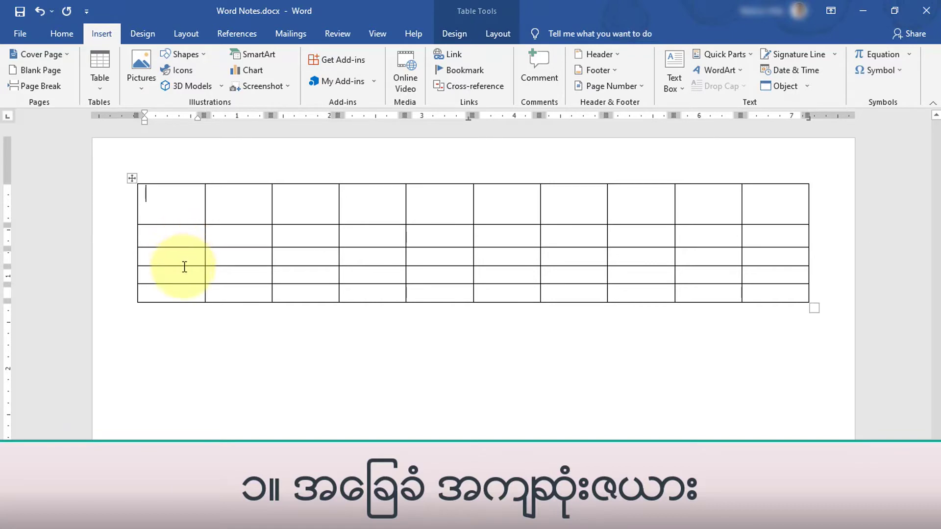
{"action": "left_click_drag", "start_coordinate": [184, 266], "coordinate": [185, 316]}
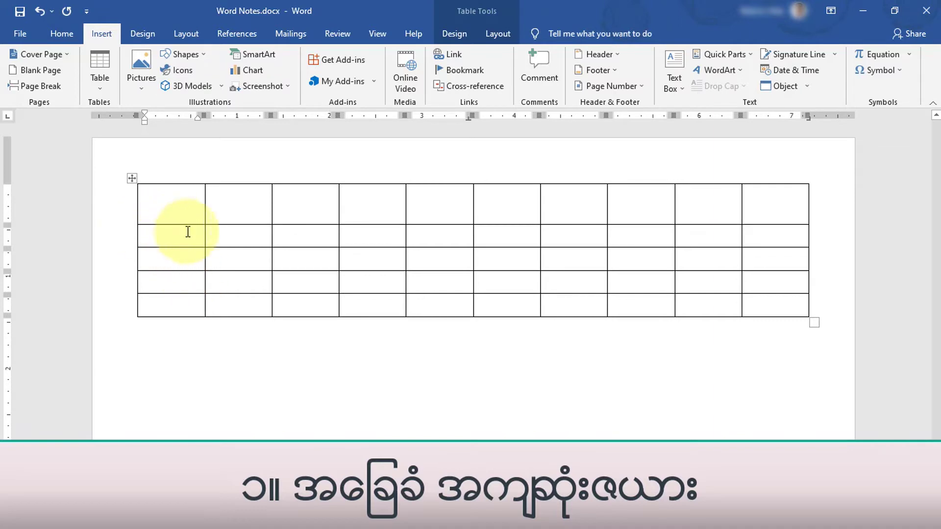
With the cursor below the 10-column table, bring up the table grid previewing a 10 by 8 table
{"action": "left_click", "coordinate": [160, 346]}
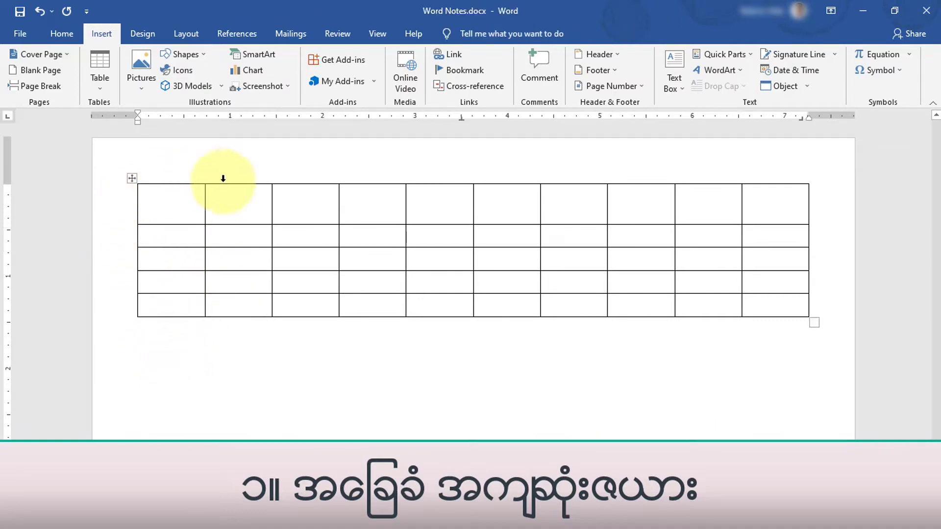
{"action": "left_click", "coordinate": [98, 84]}
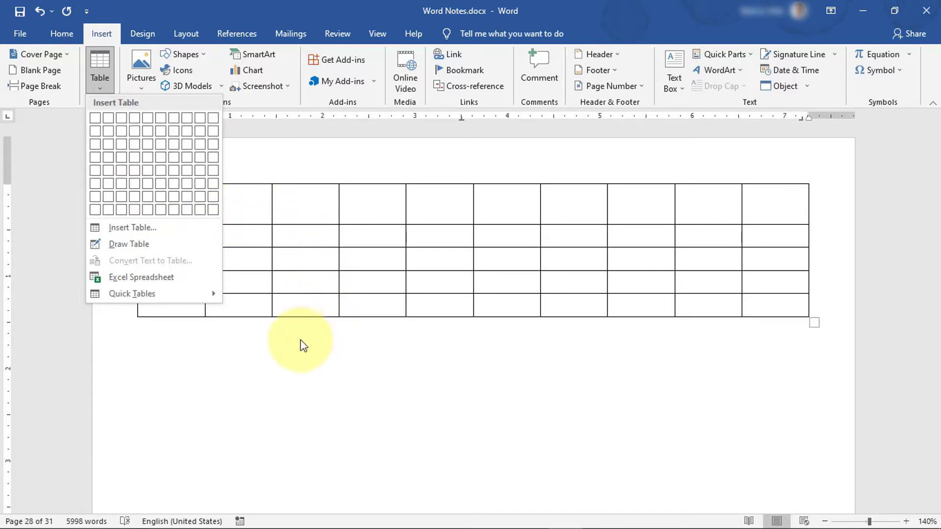
{"action": "left_click", "coordinate": [284, 339]}
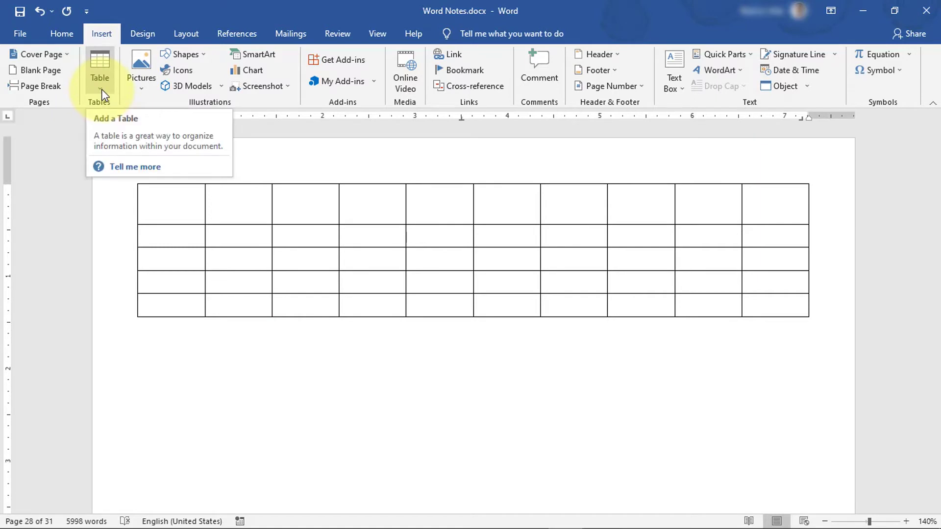
{"action": "left_click", "coordinate": [101, 90]}
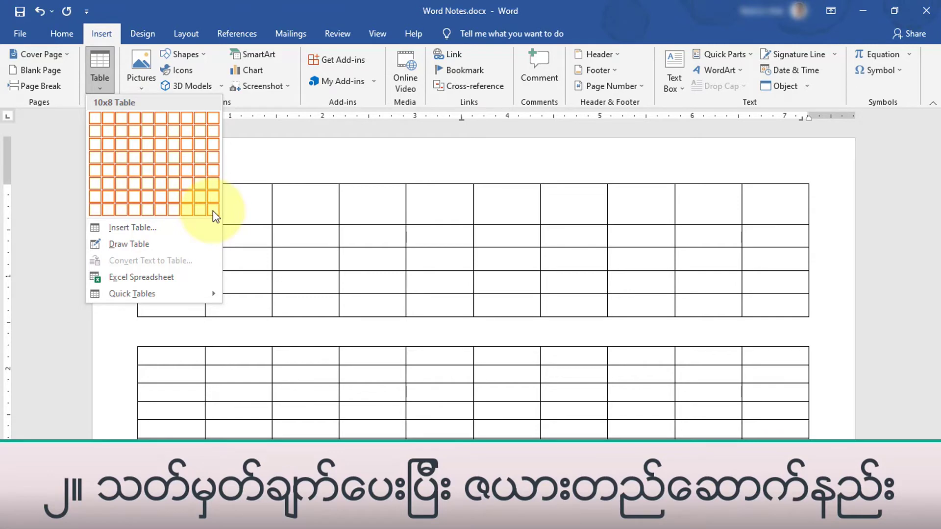
Open the Insert Table dialog to set an exact size for a new table below
{"action": "left_click", "coordinate": [240, 353]}
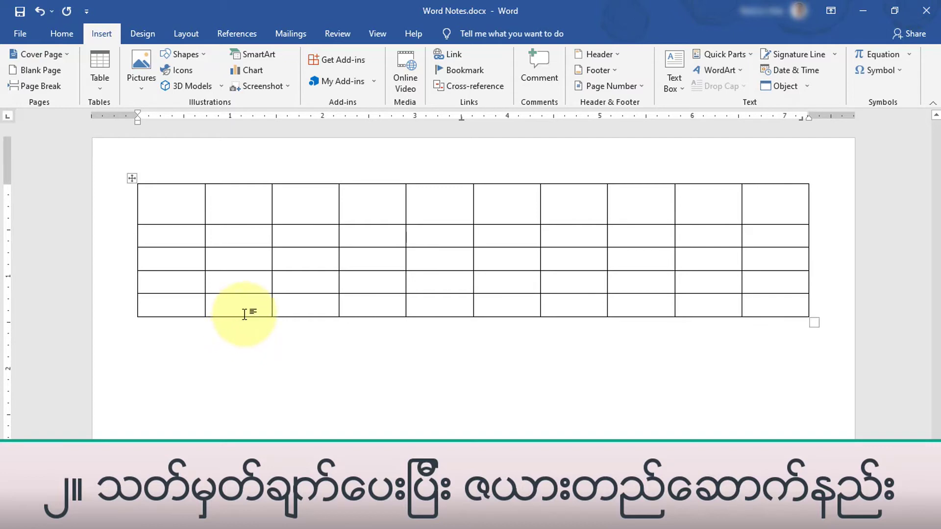
{"action": "left_click", "coordinate": [102, 89]}
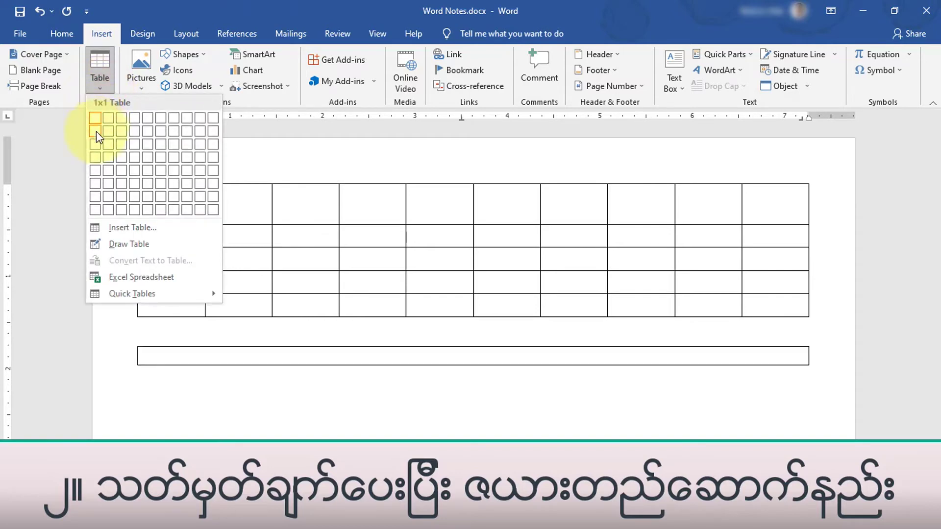
{"action": "left_click", "coordinate": [140, 228]}
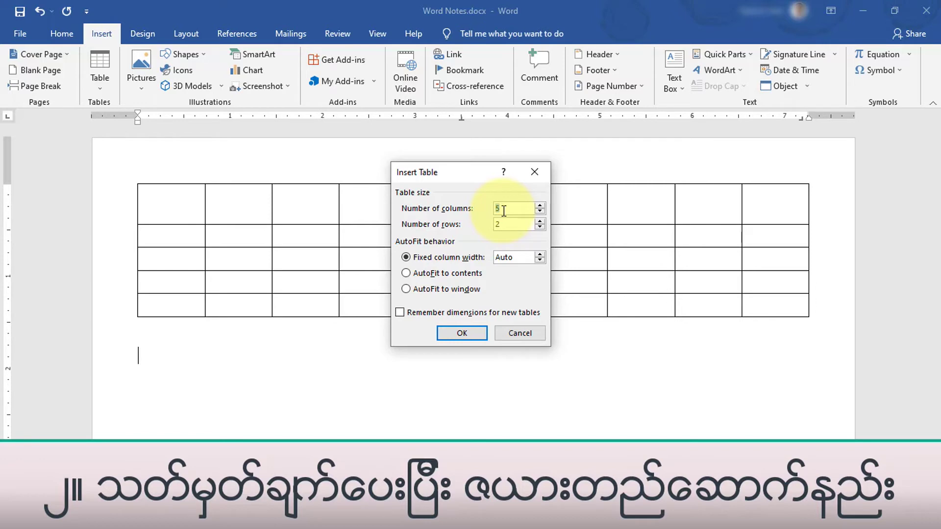
{"action": "double_click", "coordinate": [505, 225]}
{"action": "key", "text": "BackSpace"}
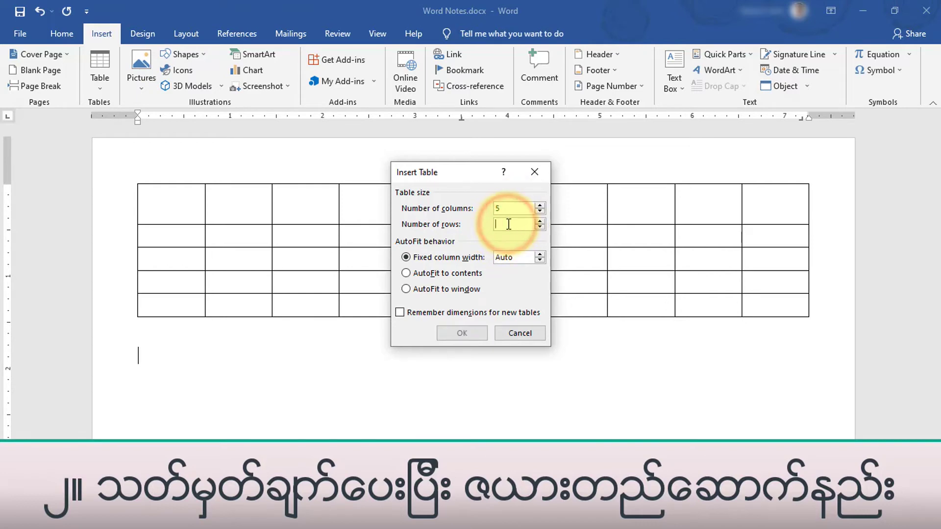
{"action": "type", "text": "20"}
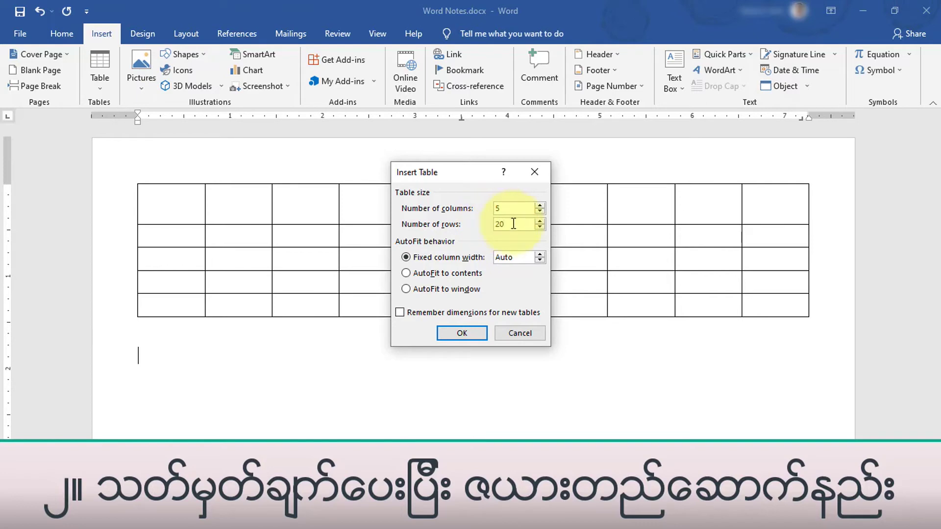
{"action": "left_click", "coordinate": [541, 206]}
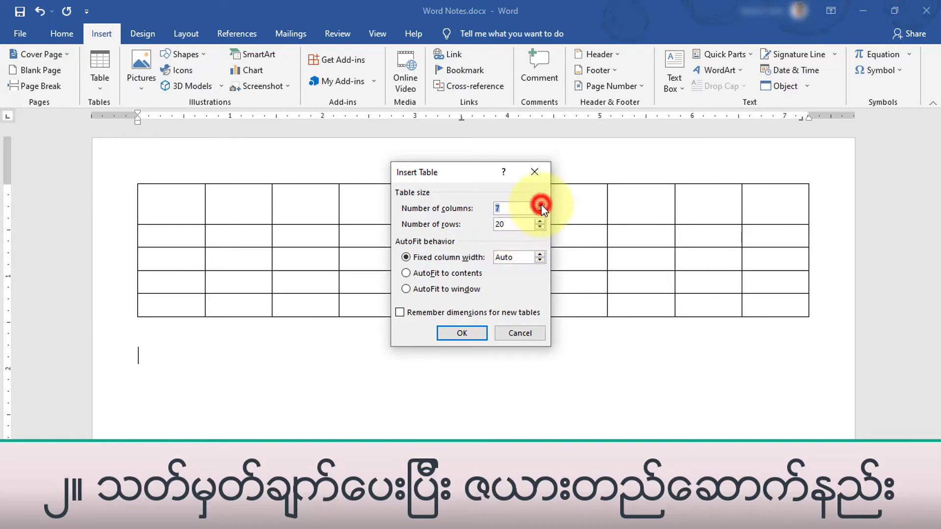
{"action": "left_click", "coordinate": [541, 205]}
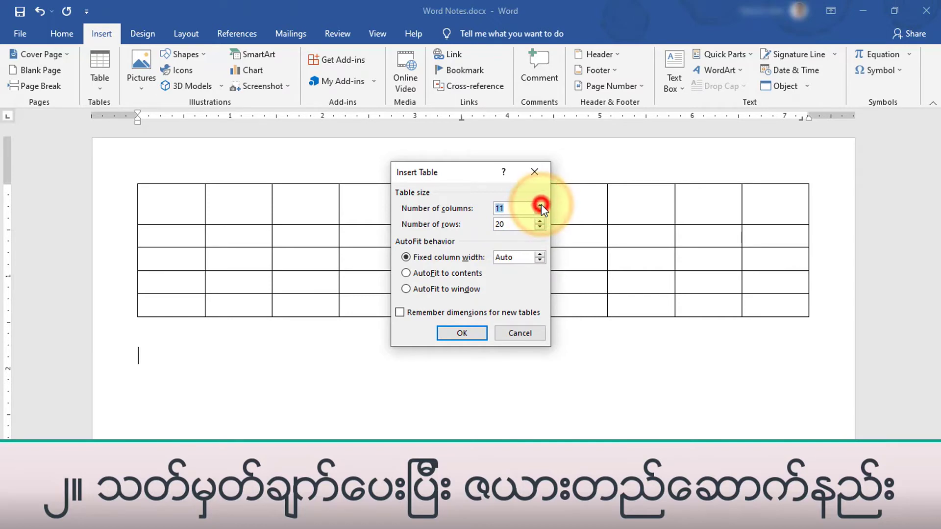
{"action": "left_click", "coordinate": [541, 205]}
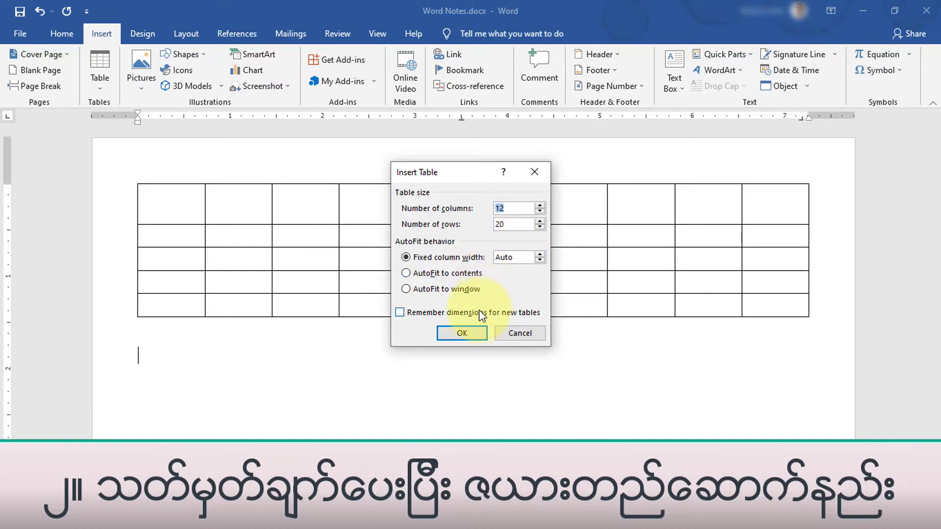
{"action": "left_click", "coordinate": [456, 333]}
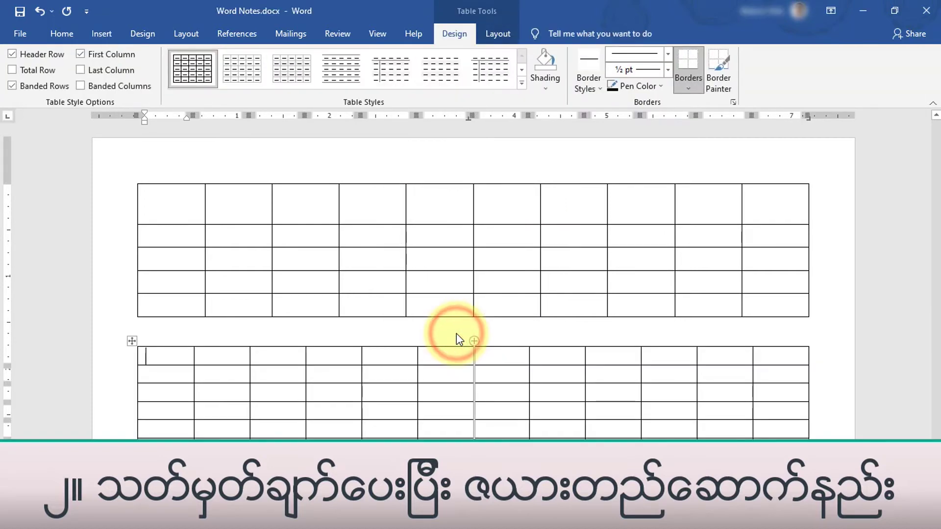
{"action": "scroll", "coordinate": [462, 335], "scroll_direction": "down", "scroll_amount": 1}
{"action": "scroll", "coordinate": [463, 331], "scroll_direction": "down", "scroll_amount": 3}
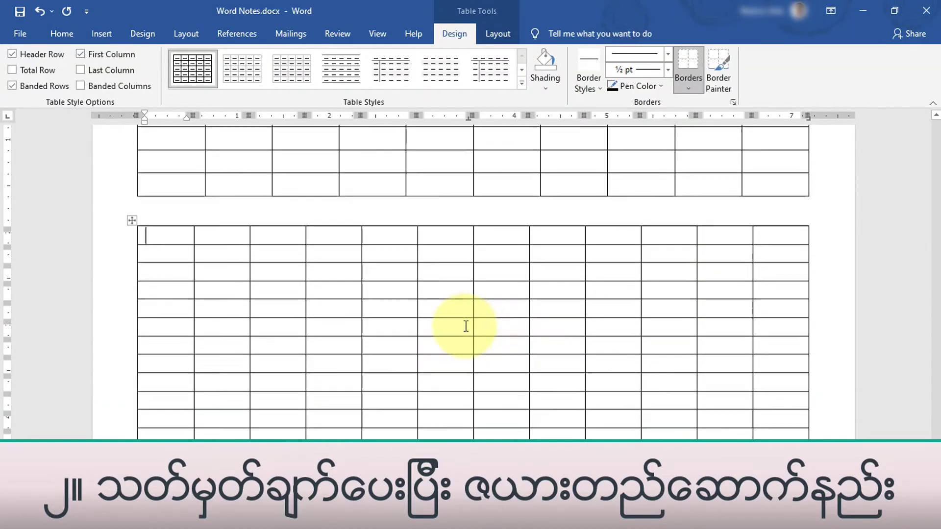
{"action": "scroll", "coordinate": [466, 326], "scroll_direction": "down", "scroll_amount": 3}
{"action": "scroll", "coordinate": [466, 326], "scroll_direction": "up", "scroll_amount": 1}
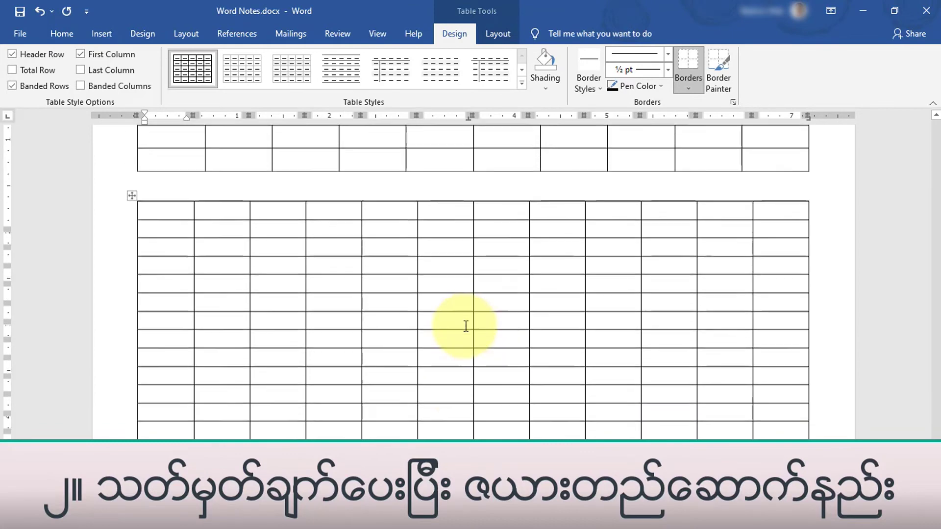
{"action": "scroll", "coordinate": [466, 326], "scroll_direction": "down", "scroll_amount": 1}
{"action": "scroll", "coordinate": [466, 326], "scroll_direction": "up", "scroll_amount": 1}
{"action": "scroll", "coordinate": [466, 326], "scroll_direction": "up", "scroll_amount": 1}
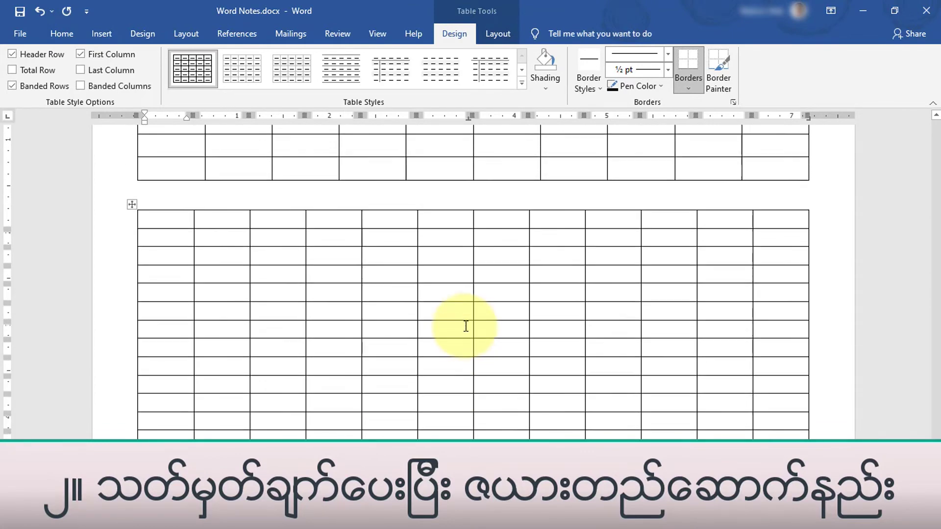
{"action": "scroll", "coordinate": [466, 326], "scroll_direction": "up", "scroll_amount": 2}
{"action": "scroll", "coordinate": [466, 326], "scroll_direction": "up", "scroll_amount": 1}
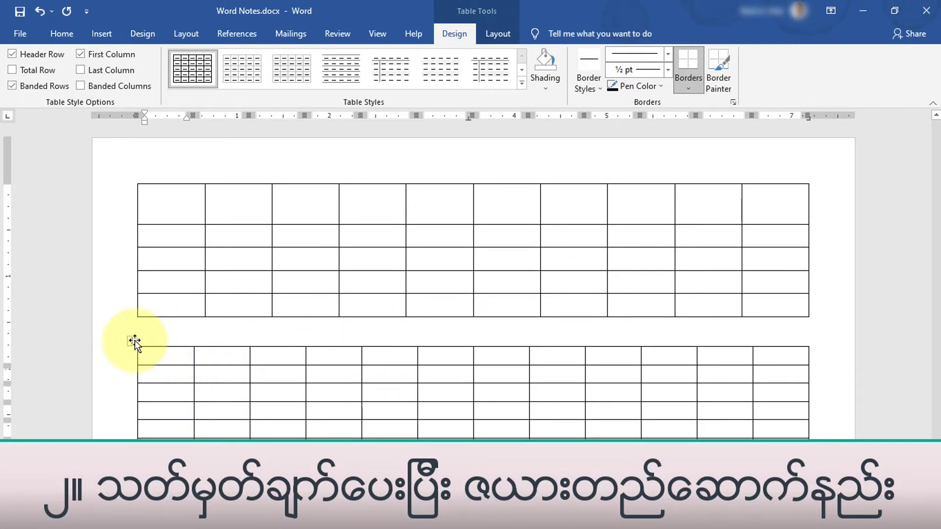
{"action": "left_click", "coordinate": [131, 340]}
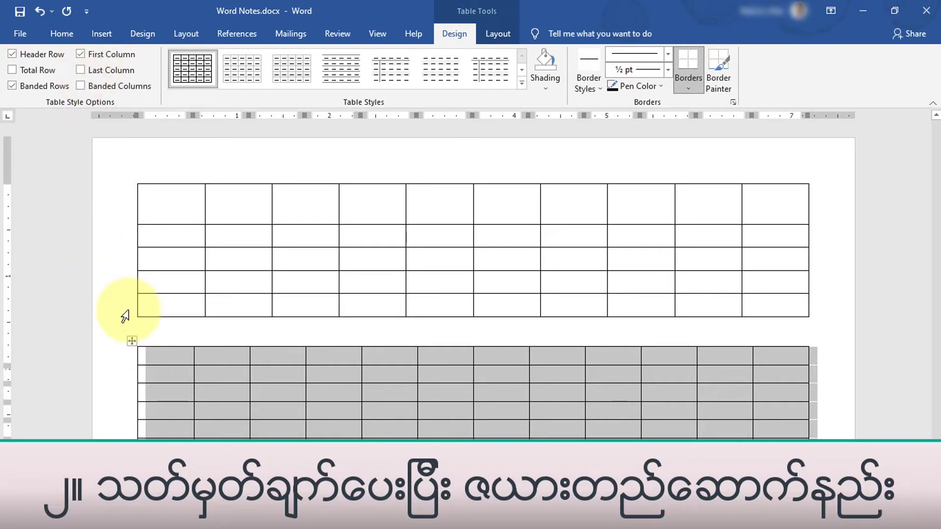
{"action": "left_click", "coordinate": [157, 324]}
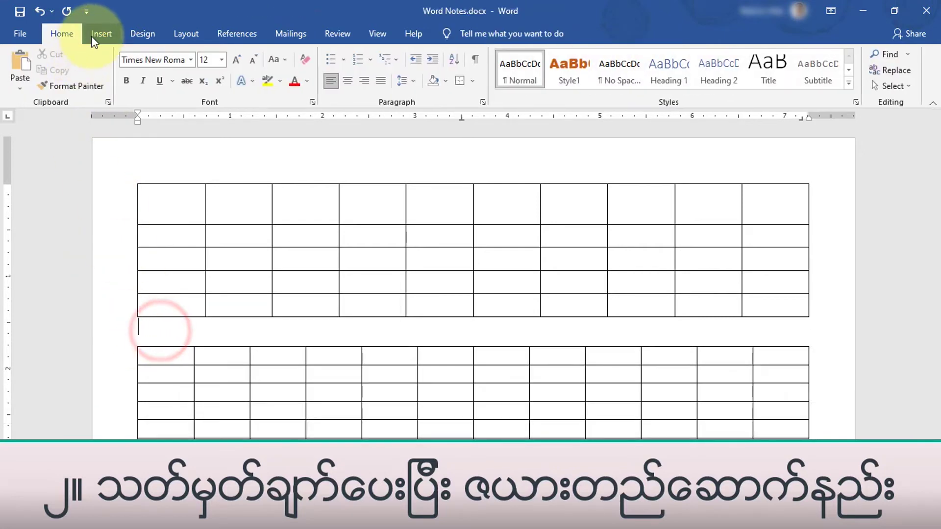
{"action": "left_click", "coordinate": [91, 37]}
{"action": "left_click", "coordinate": [100, 86]}
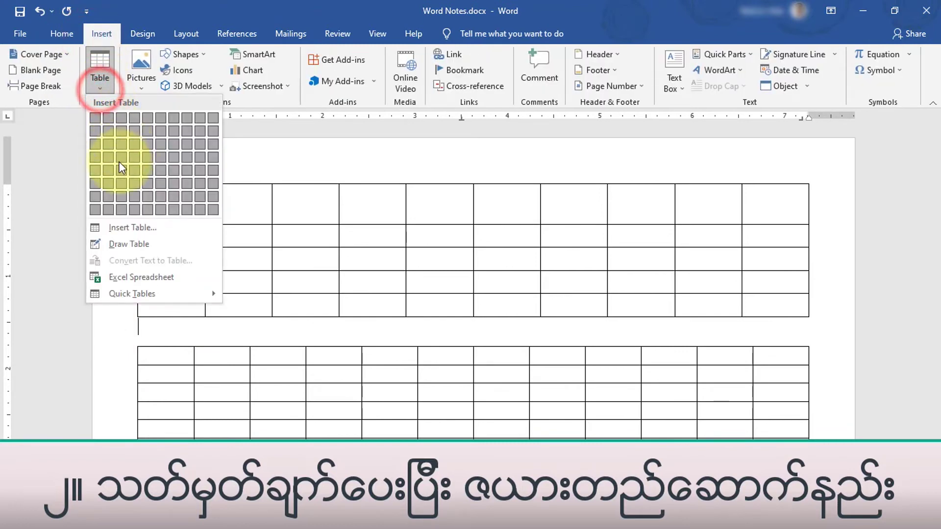
{"action": "left_click", "coordinate": [142, 381]}
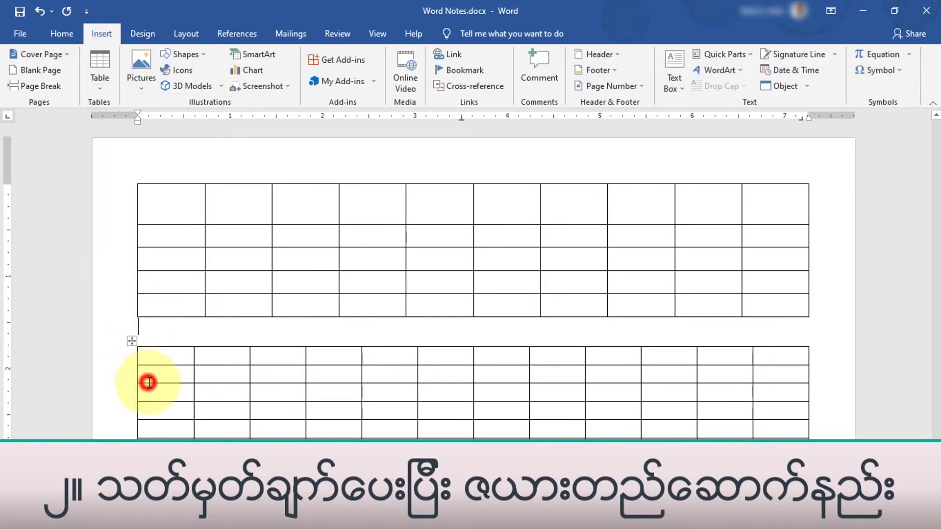
{"action": "left_click", "coordinate": [200, 382]}
{"action": "left_click", "coordinate": [221, 376]}
{"action": "scroll", "coordinate": [252, 385], "scroll_direction": "down", "scroll_amount": 5}
{"action": "scroll", "coordinate": [256, 381], "scroll_direction": "down", "scroll_amount": 3}
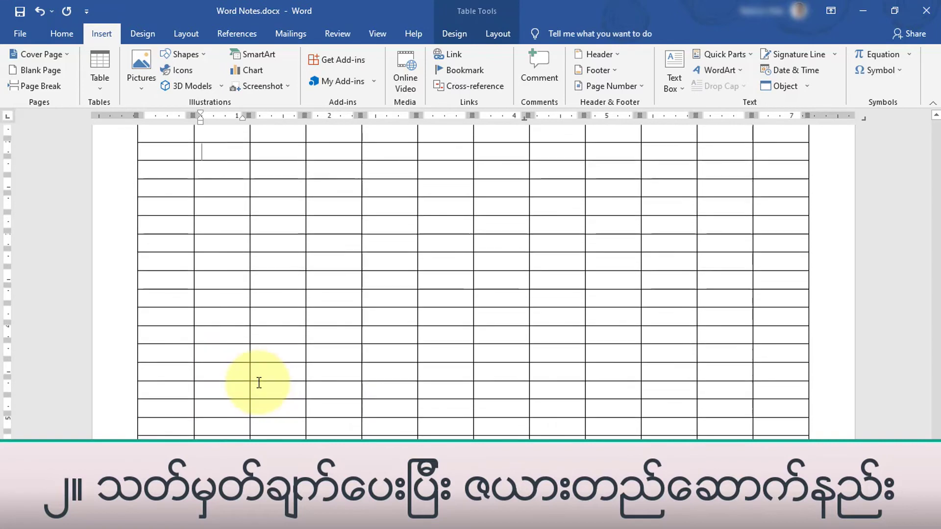
{"action": "scroll", "coordinate": [259, 382], "scroll_direction": "down", "scroll_amount": 3}
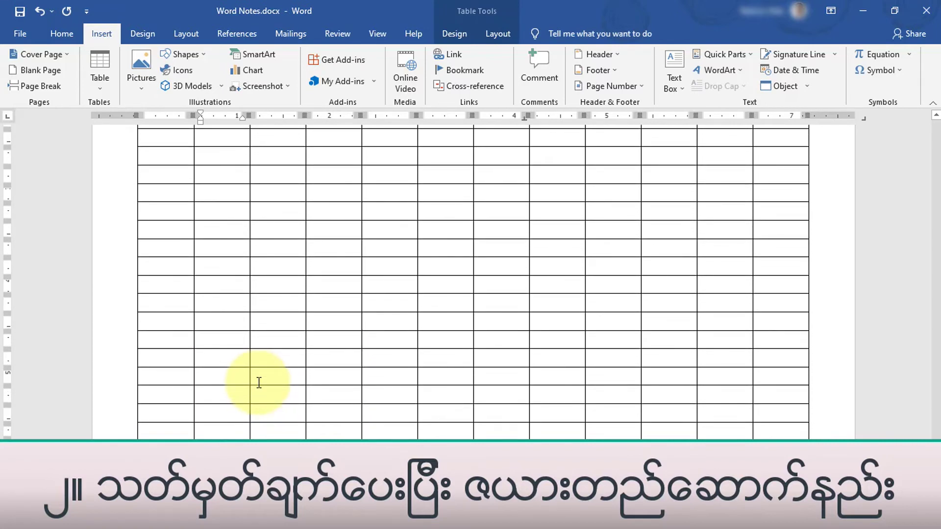
{"action": "scroll", "coordinate": [248, 353], "scroll_direction": "up", "scroll_amount": 3}
{"action": "scroll", "coordinate": [248, 346], "scroll_direction": "up", "scroll_amount": 2}
{"action": "scroll", "coordinate": [249, 294], "scroll_direction": "up", "scroll_amount": 1}
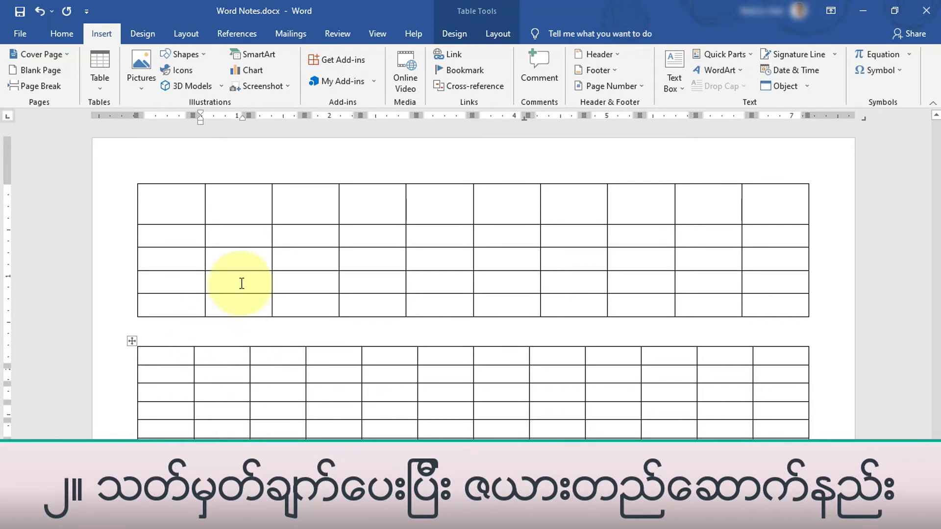
Select the 12-column table's first row and make it much taller
{"action": "left_click", "coordinate": [168, 356]}
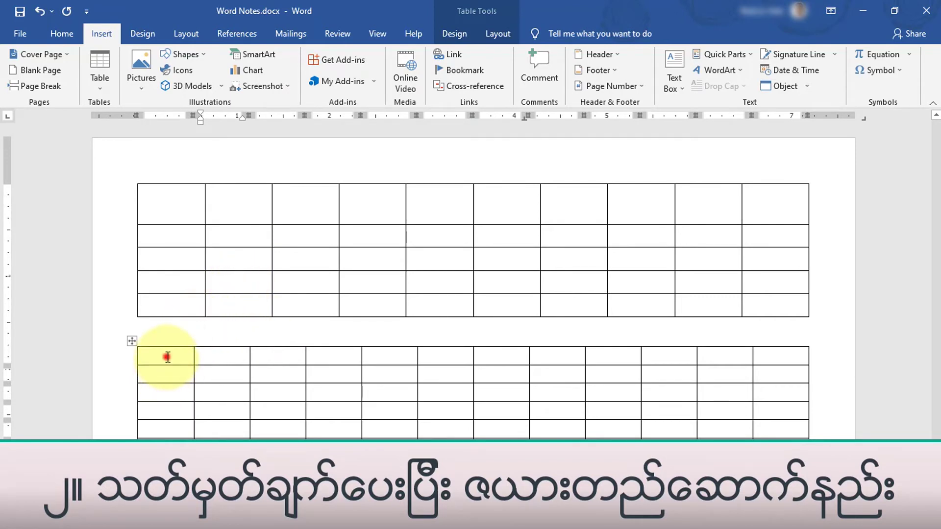
{"action": "left_click_drag", "start_coordinate": [167, 357], "coordinate": [766, 364]}
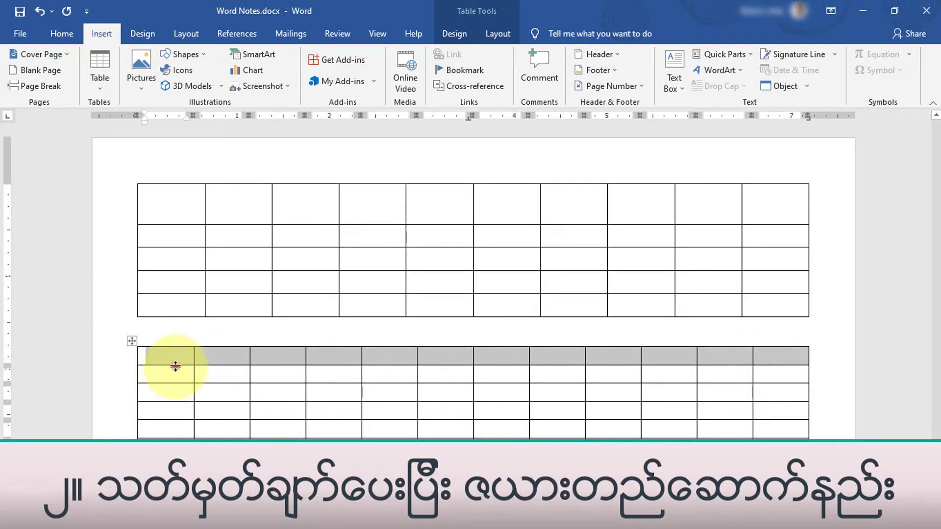
{"action": "left_click_drag", "start_coordinate": [175, 366], "coordinate": [175, 390]}
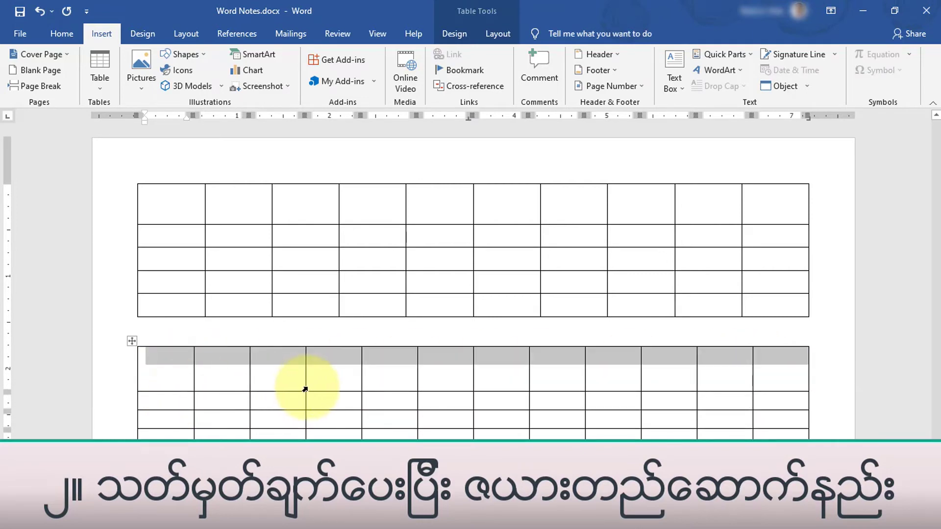
{"action": "left_click", "coordinate": [315, 399]}
Make the second and ninth rows of the 12-column table slightly taller
{"action": "scroll", "coordinate": [221, 389], "scroll_direction": "down", "scroll_amount": 5}
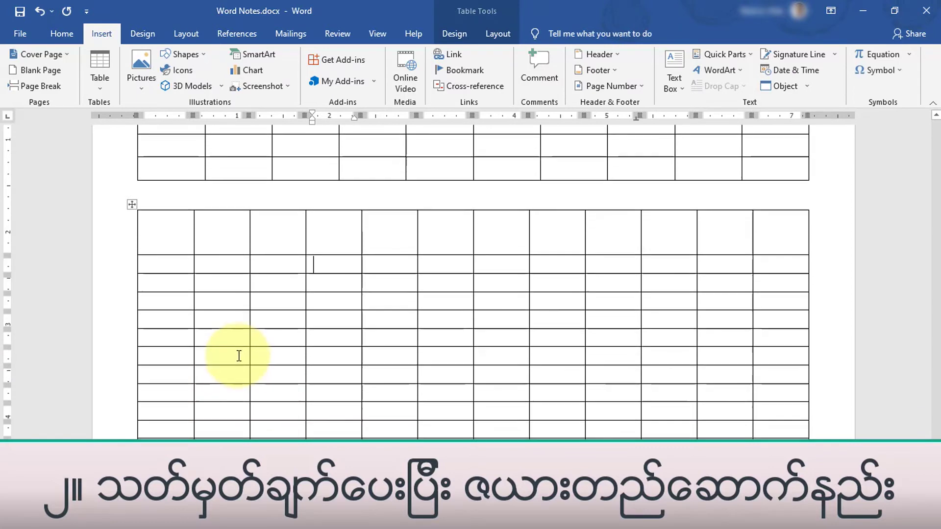
{"action": "scroll", "coordinate": [216, 289], "scroll_direction": "down", "scroll_amount": 2}
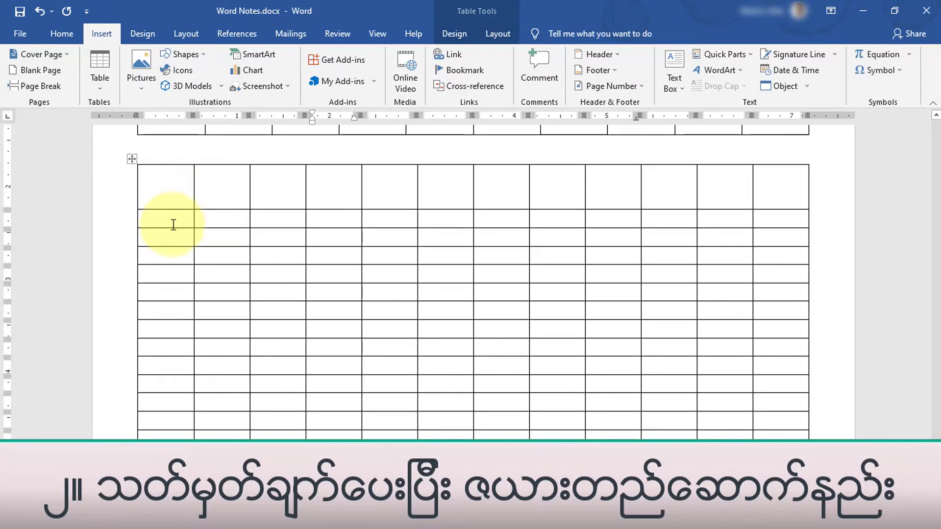
{"action": "left_click_drag", "start_coordinate": [174, 228], "coordinate": [182, 430]}
{"action": "scroll", "coordinate": [181, 412], "scroll_direction": "down", "scroll_amount": 2}
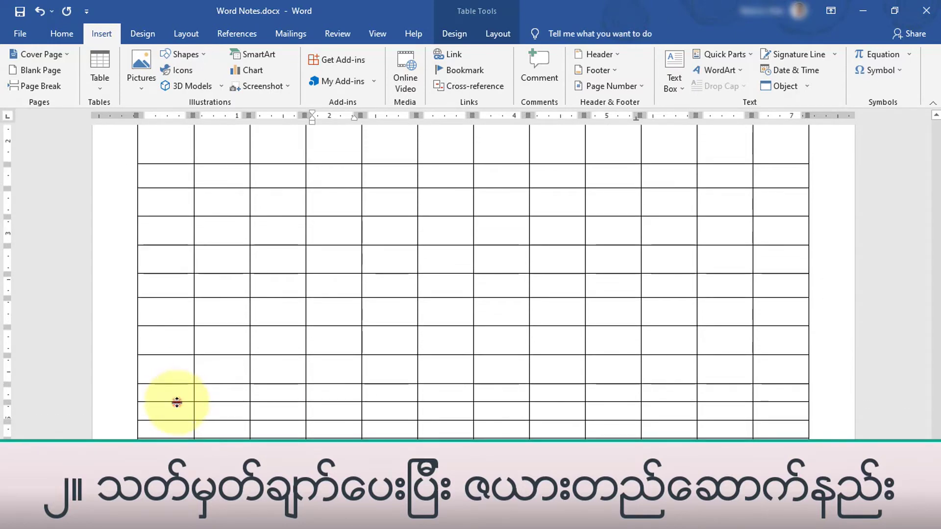
{"action": "left_click_drag", "start_coordinate": [178, 402], "coordinate": [177, 411]}
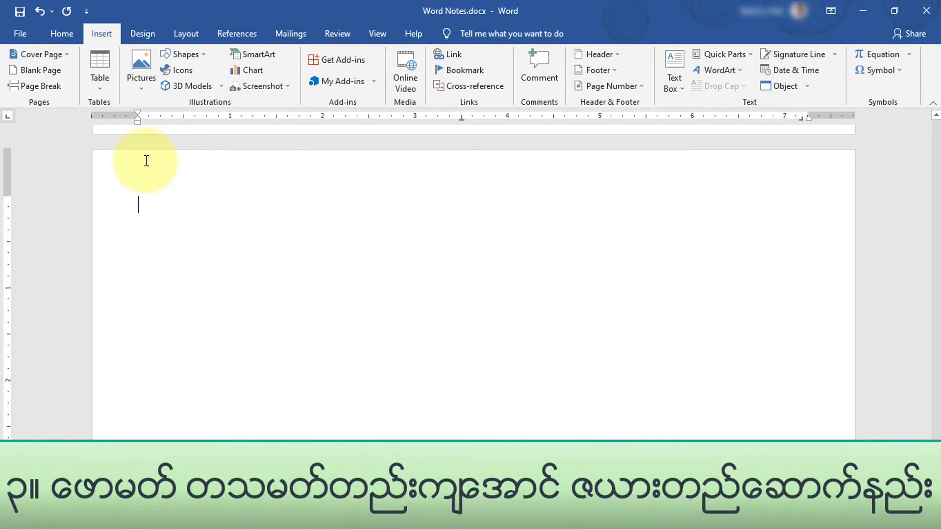
Insert an 8-column, one-row table from the Table dropdown grid
{"action": "left_click", "coordinate": [101, 89]}
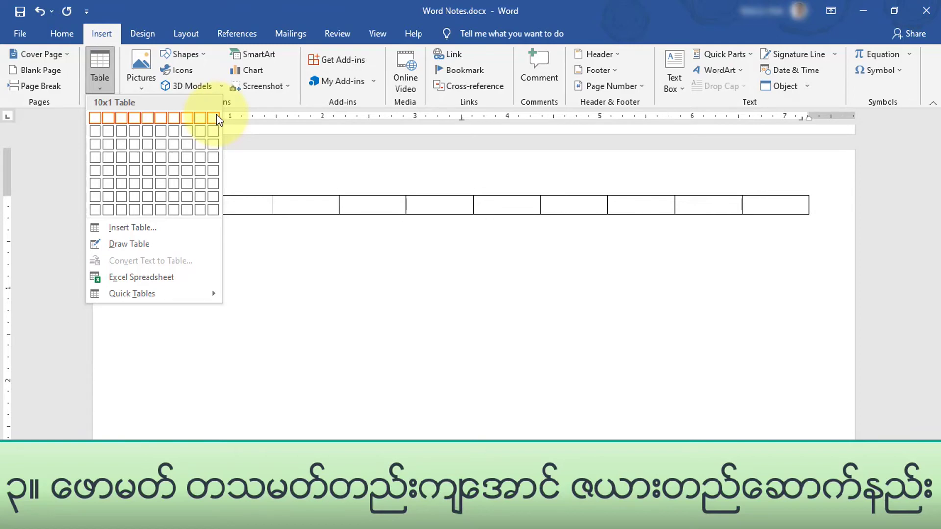
{"action": "left_click", "coordinate": [193, 122]}
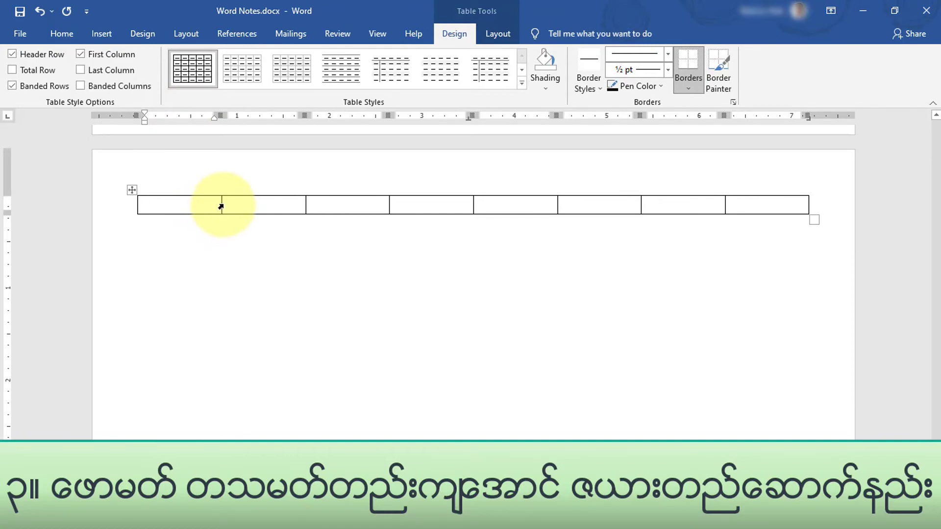
Widen the first two columns, make the row taller, and add a second row from the last cell
{"action": "left_click_drag", "start_coordinate": [221, 204], "coordinate": [247, 205]}
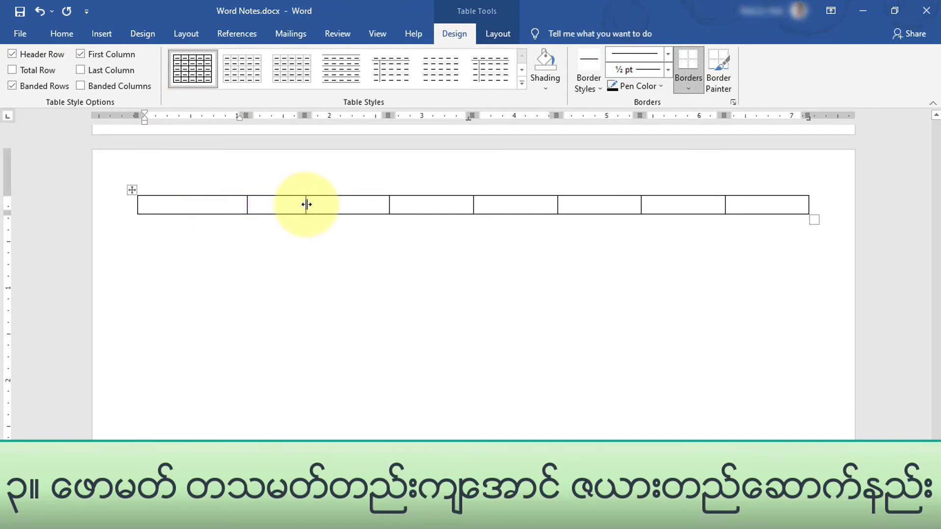
{"action": "left_click_drag", "start_coordinate": [306, 204], "coordinate": [327, 204]}
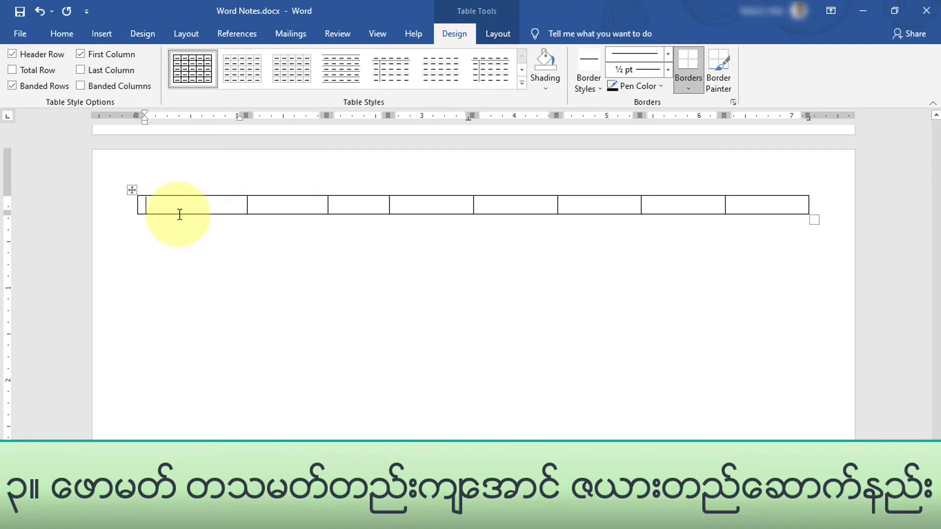
{"action": "left_click_drag", "start_coordinate": [179, 214], "coordinate": [177, 230]}
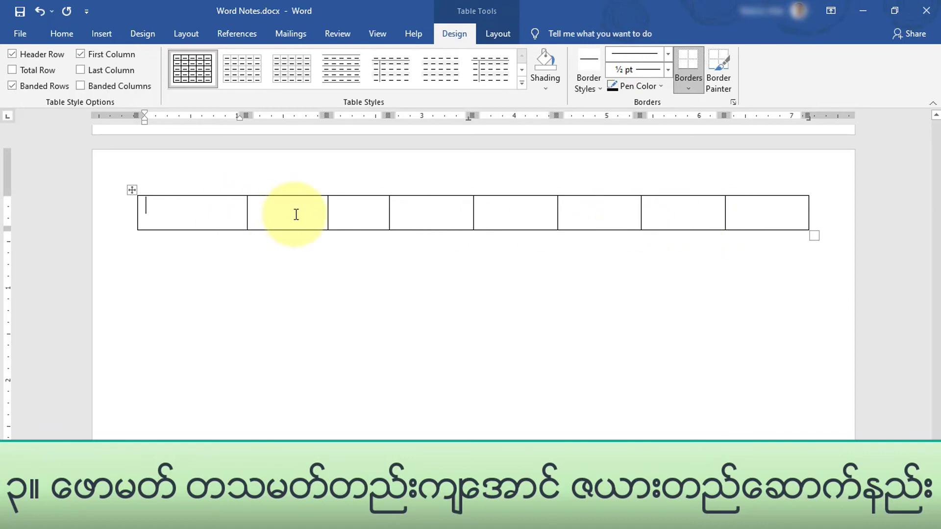
{"action": "left_click", "coordinate": [754, 210]}
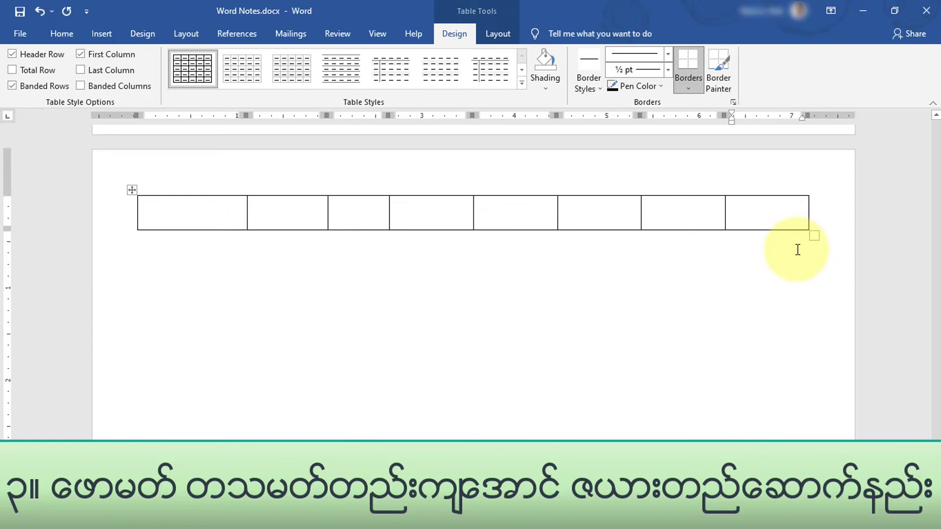
{"action": "key", "text": "Tab"}
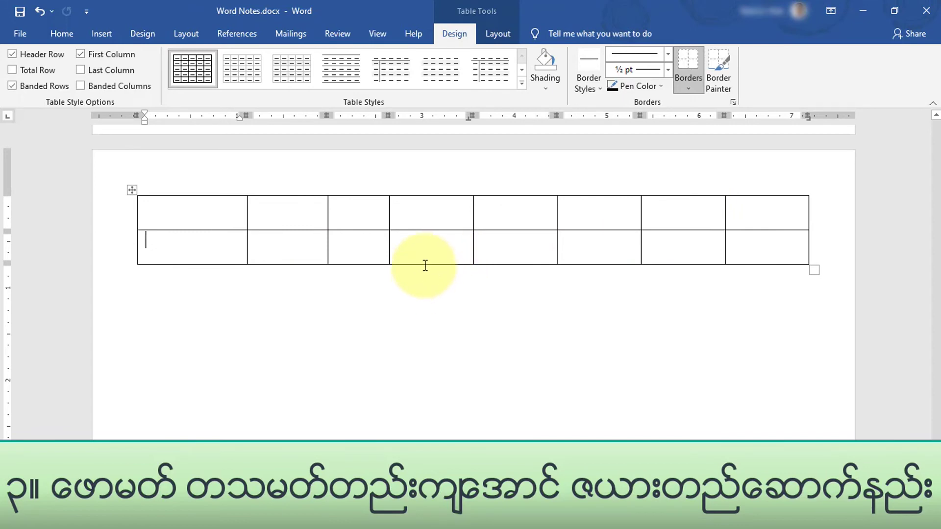
Shorten the second row, then append many more rows of that height with Tab
{"action": "left_click_drag", "start_coordinate": [425, 264], "coordinate": [426, 252]}
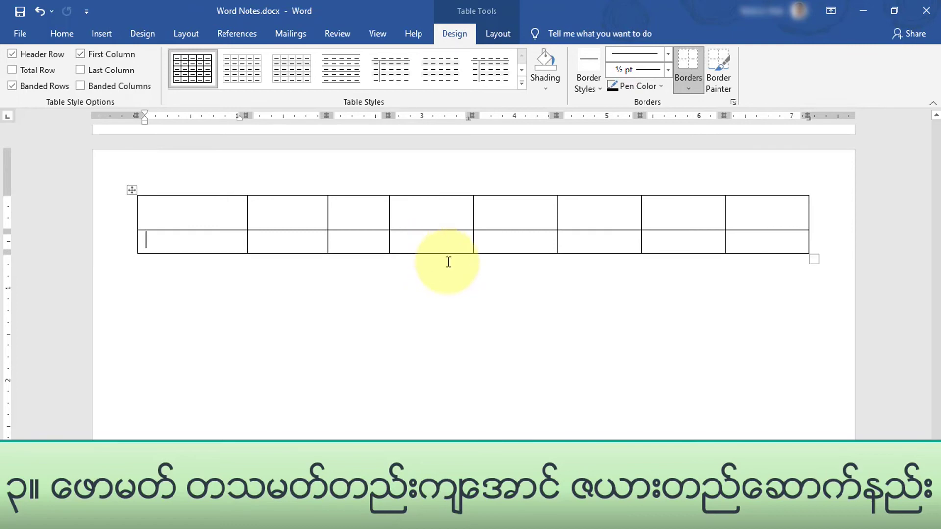
{"action": "left_click", "coordinate": [218, 216]}
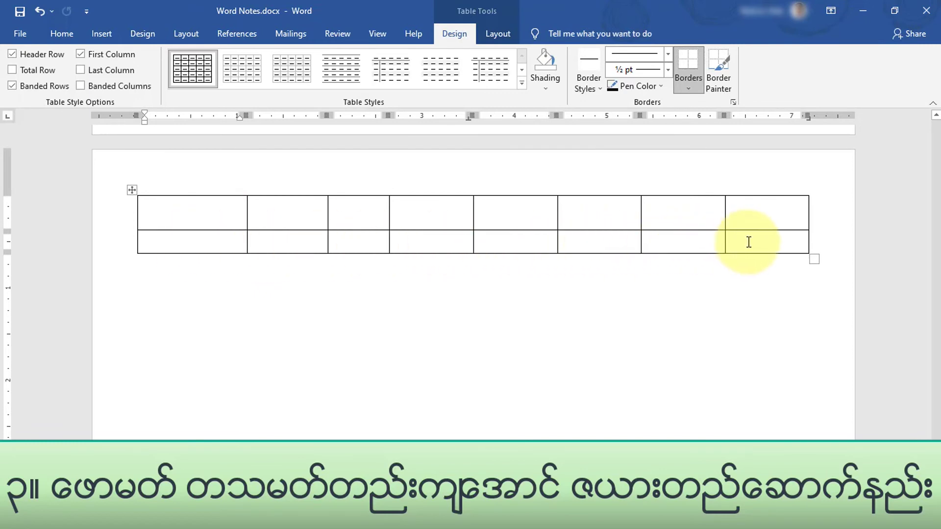
{"action": "left_click", "coordinate": [220, 245]}
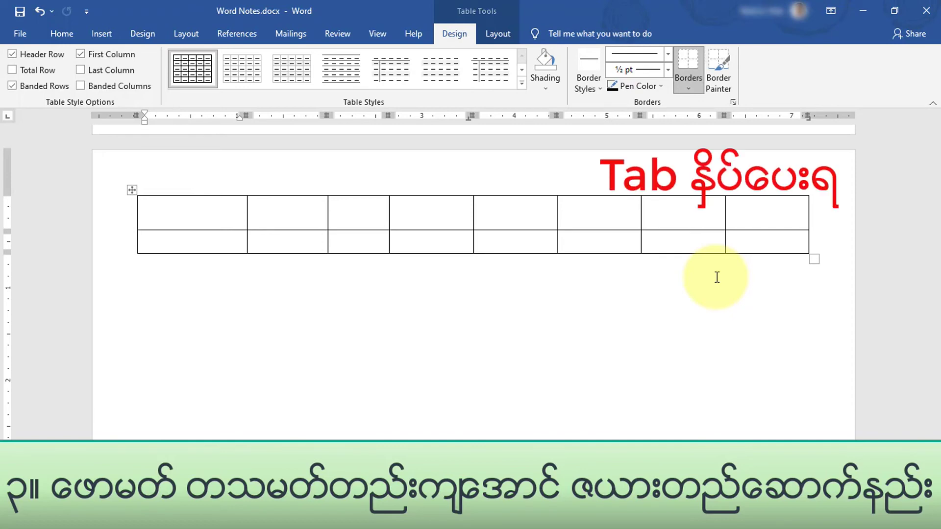
{"action": "key", "text": "Tab"}
{"action": "key", "text": "Tab"}
{"action": "key", "text": "Tab"}
{"action": "key", "text": "Tab"}
{"action": "key", "text": "Tab"}
{"action": "key", "text": "Tab"}
{"action": "key", "text": "Tab"}
{"action": "key", "text": "Tab"}
{"action": "key", "text": "Tab"}
{"action": "key", "text": "Tab"}
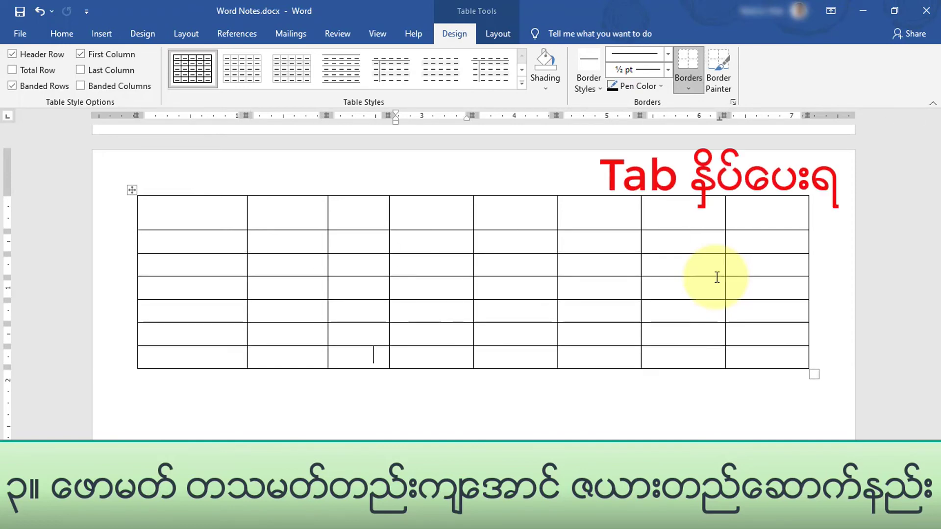
{"action": "key", "text": "Tab"}
{"action": "key", "text": "Tab"}
{"action": "key", "text": "Tab"}
{"action": "key", "text": "Tab"}
{"action": "key", "text": "Tab"}
{"action": "key", "text": "Tab"}
{"action": "key", "text": "Tab"}
{"action": "key", "text": "Tab"}
{"action": "key", "text": "Tab"}
{"action": "key", "text": "Tab"}
{"action": "key", "text": "Tab"}
{"action": "key", "text": "Tab"}
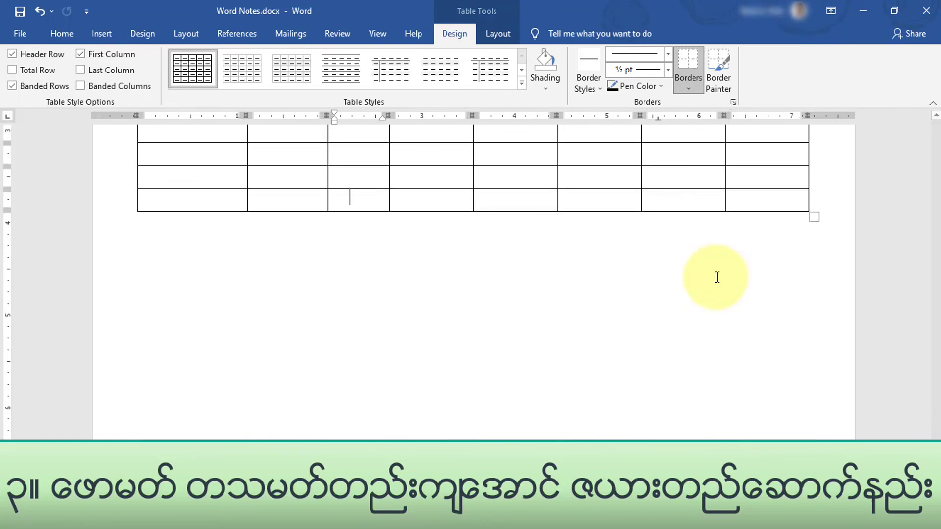
{"action": "scroll", "coordinate": [669, 248], "scroll_direction": "up", "scroll_amount": 3}
{"action": "scroll", "coordinate": [664, 248], "scroll_direction": "up", "scroll_amount": 2}
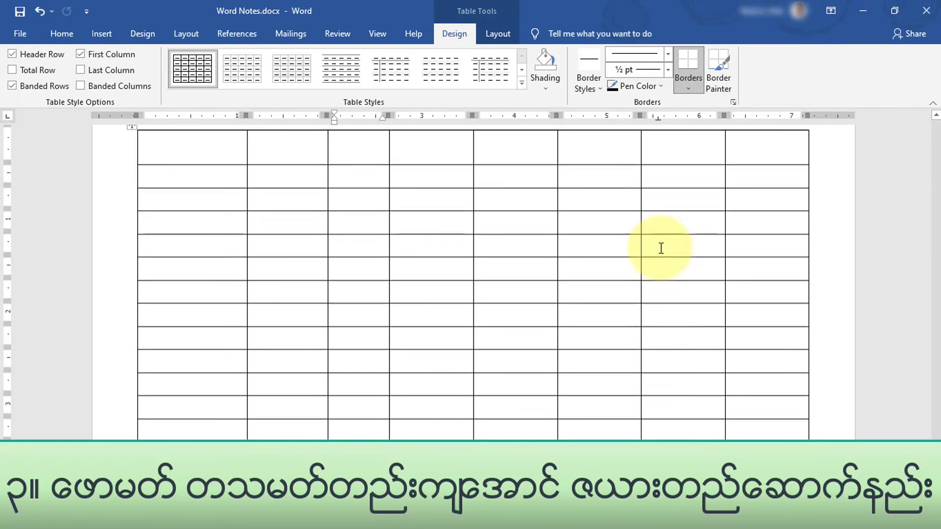
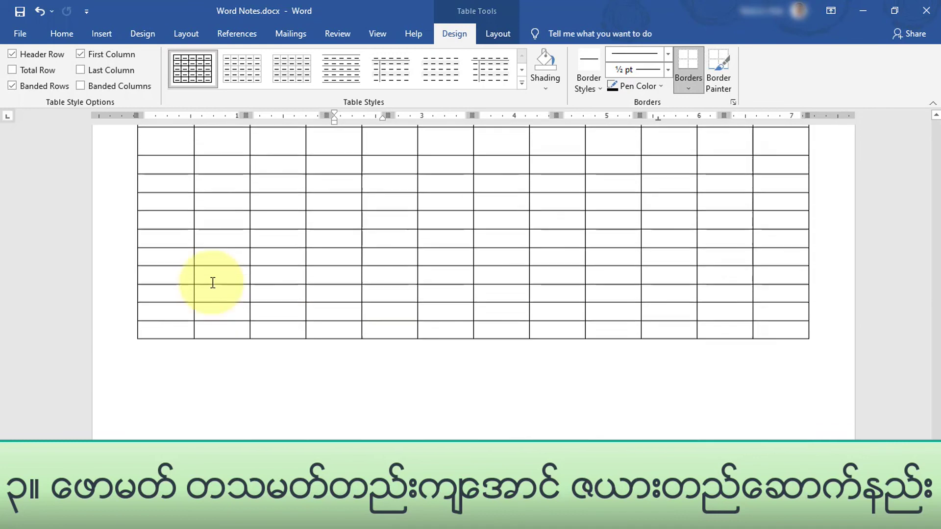
Scroll through the empty eight-column table to review it from its top
{"action": "scroll", "coordinate": [216, 277], "scroll_direction": "up", "scroll_amount": 1}
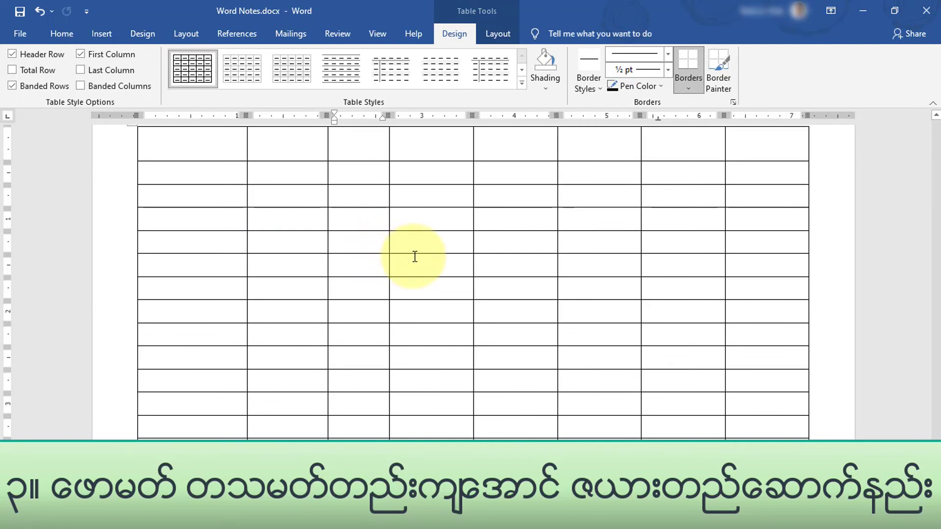
{"action": "scroll", "coordinate": [469, 318], "scroll_direction": "up", "scroll_amount": 3}
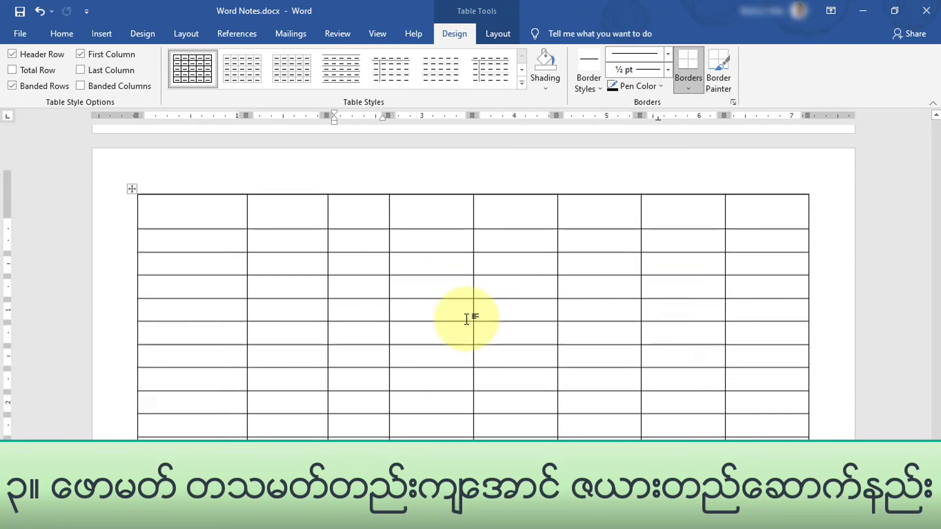
{"action": "scroll", "coordinate": [466, 319], "scroll_direction": "down", "scroll_amount": 3}
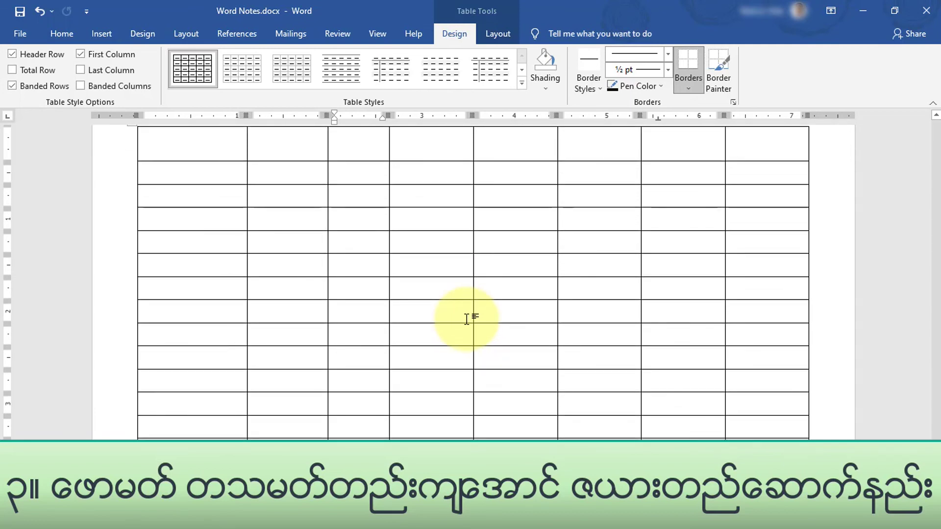
{"action": "scroll", "coordinate": [471, 317], "scroll_direction": "up", "scroll_amount": 2}
{"action": "scroll", "coordinate": [643, 360], "scroll_direction": "down", "scroll_amount": 2}
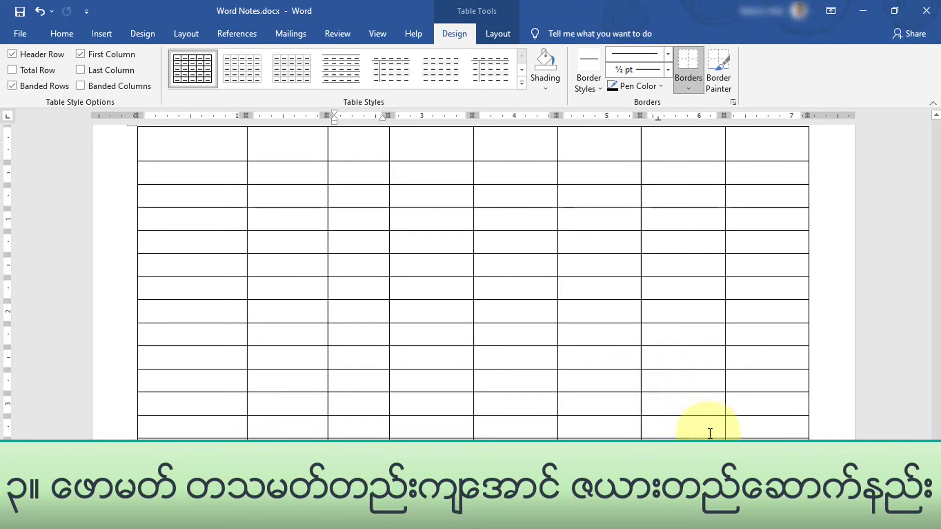
Append one empty row below the last row of the eight-column table
{"action": "left_click", "coordinate": [755, 453]}
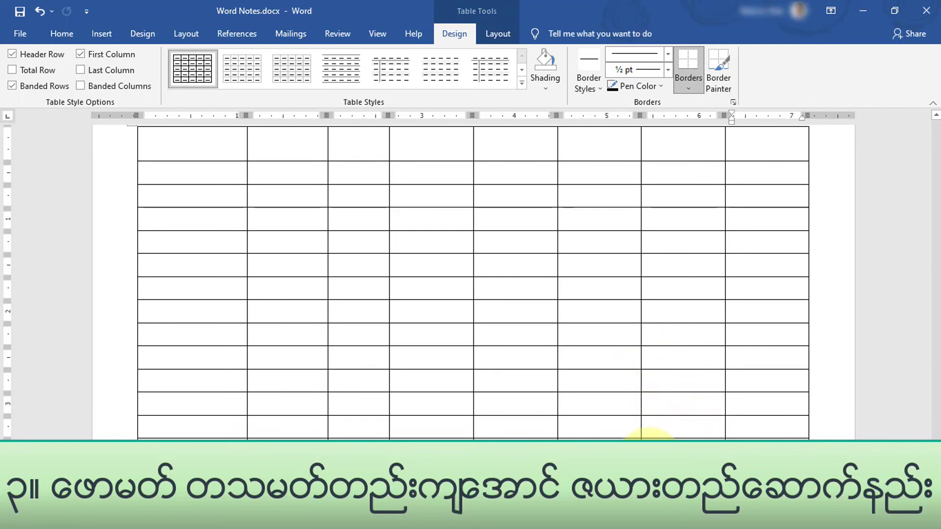
{"action": "scroll", "coordinate": [651, 434], "scroll_direction": "down", "scroll_amount": 3}
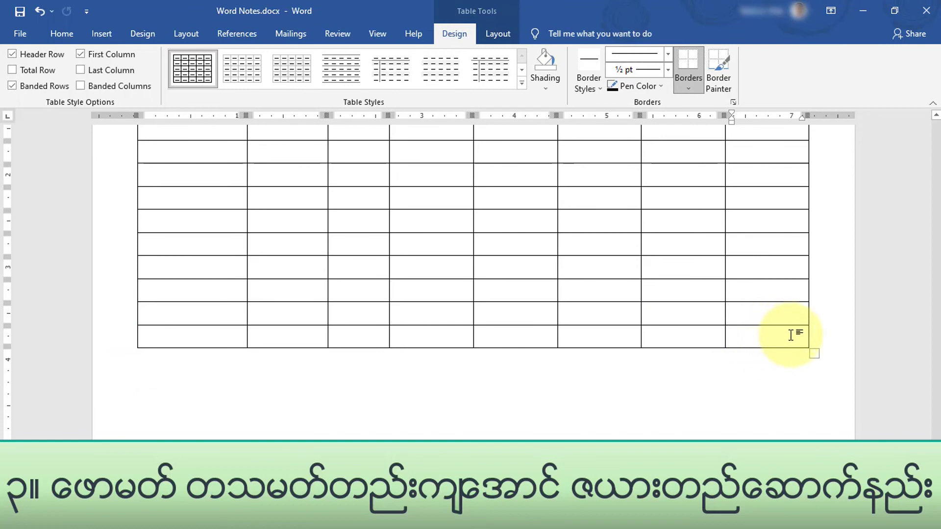
{"action": "key", "text": "Tab"}
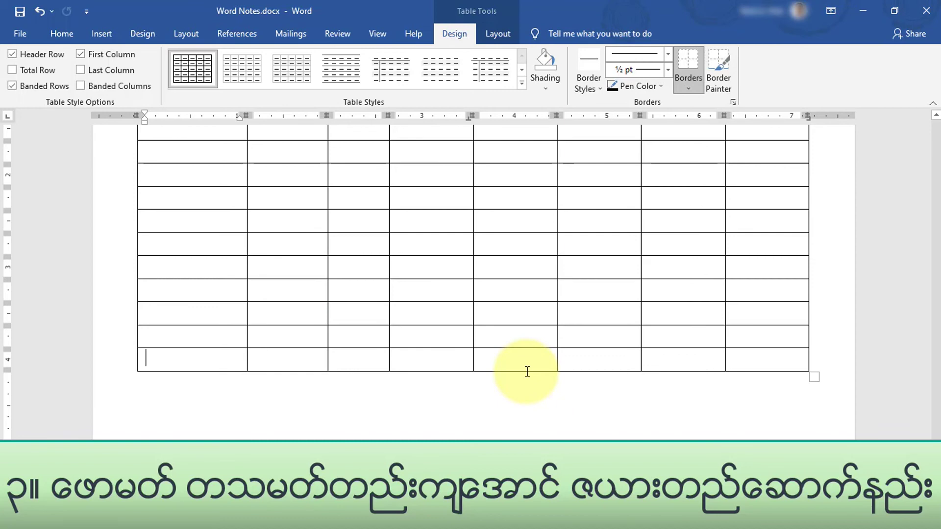
Make the bottom row taller, then add a new row below it and shorten it
{"action": "left_click_drag", "start_coordinate": [525, 371], "coordinate": [522, 401]}
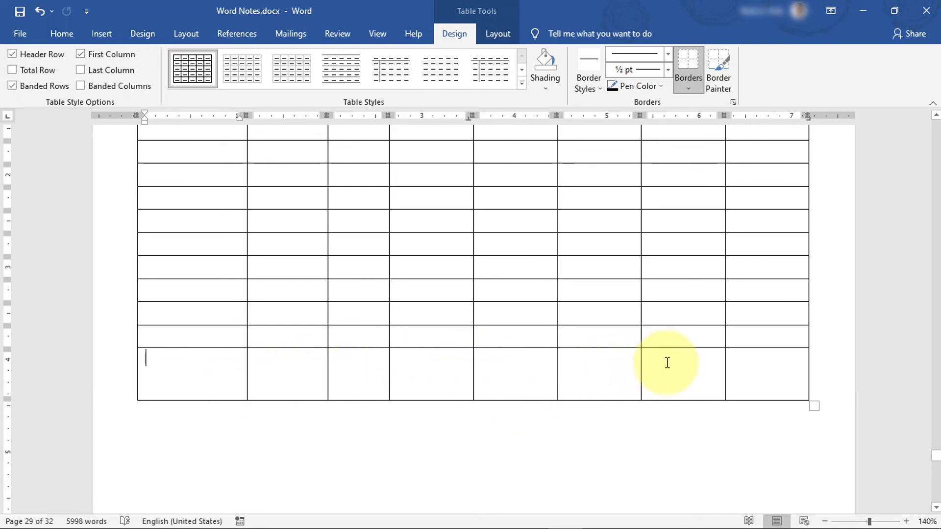
{"action": "left_click", "coordinate": [753, 367]}
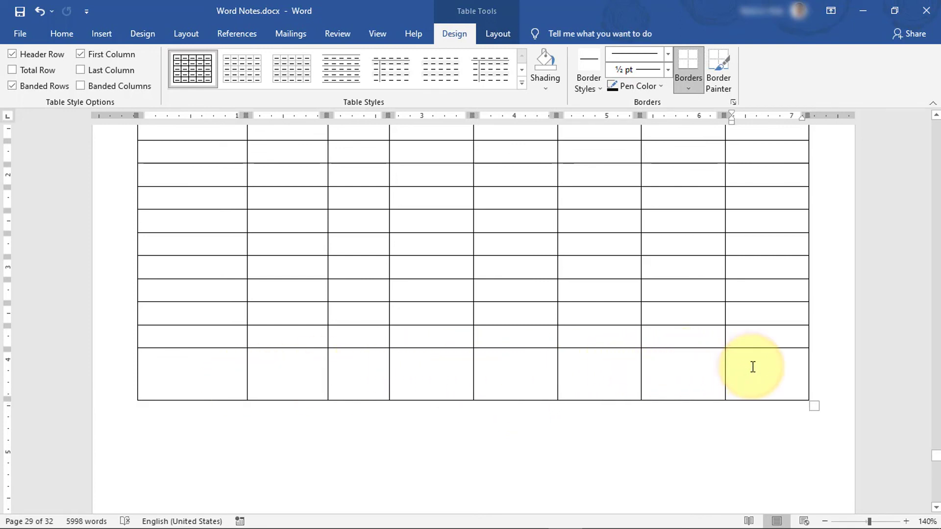
{"action": "key", "text": "Tab"}
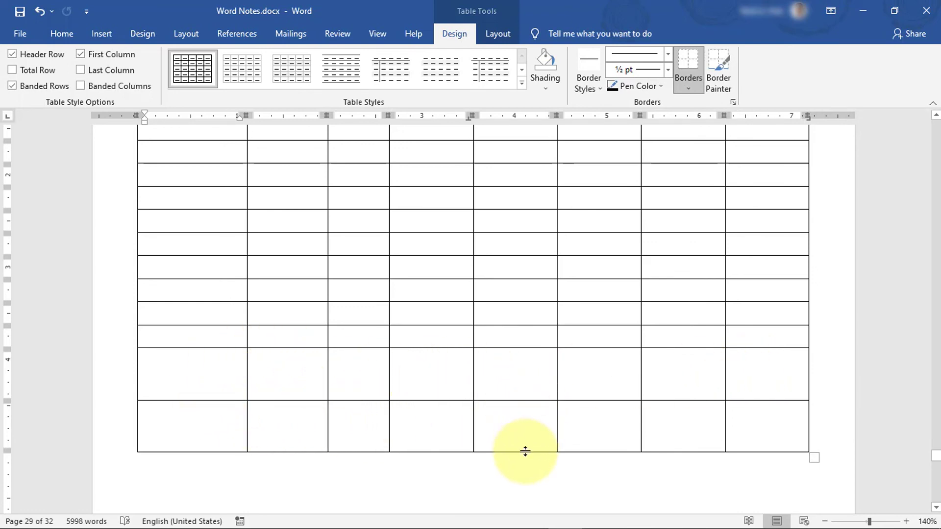
{"action": "left_click_drag", "start_coordinate": [524, 451], "coordinate": [525, 419]}
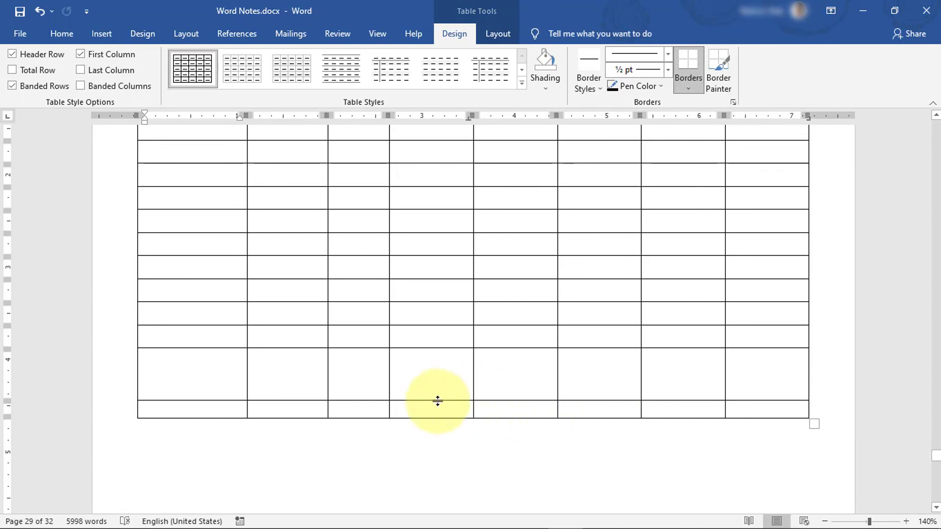
Append two more short empty rows at the end of the table
{"action": "key", "text": "Return"}
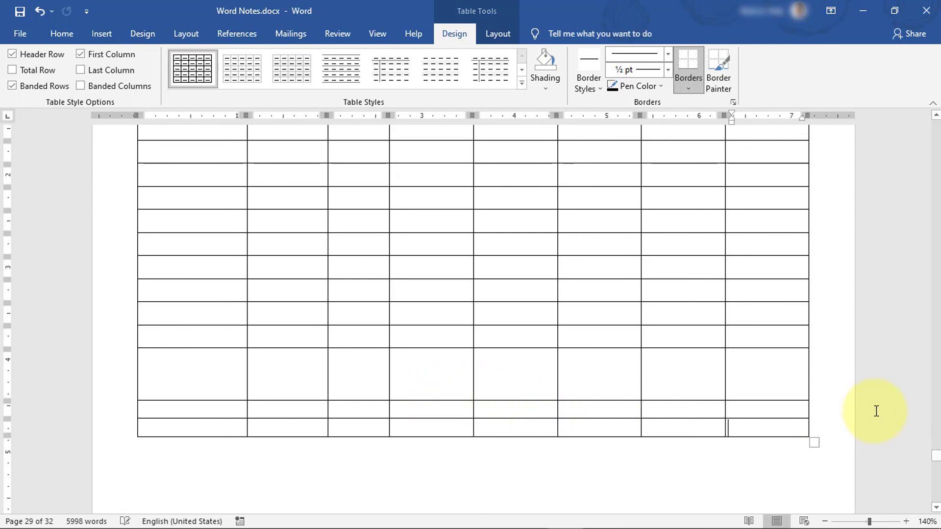
{"action": "key", "text": "Return"}
{"action": "key", "text": "Return"}
{"action": "key", "text": "Return"}
{"action": "key", "text": "Return"}
{"action": "scroll", "coordinate": [873, 411], "scroll_direction": "down", "scroll_amount": 2}
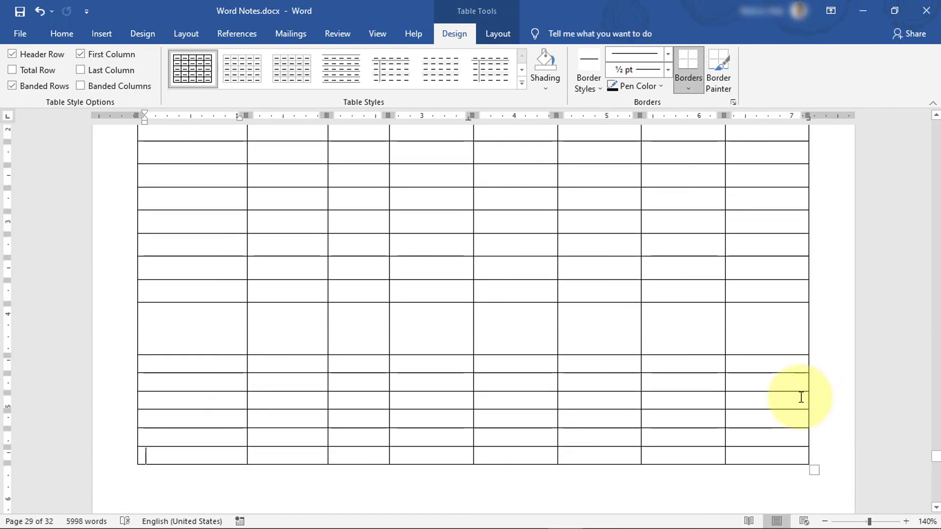